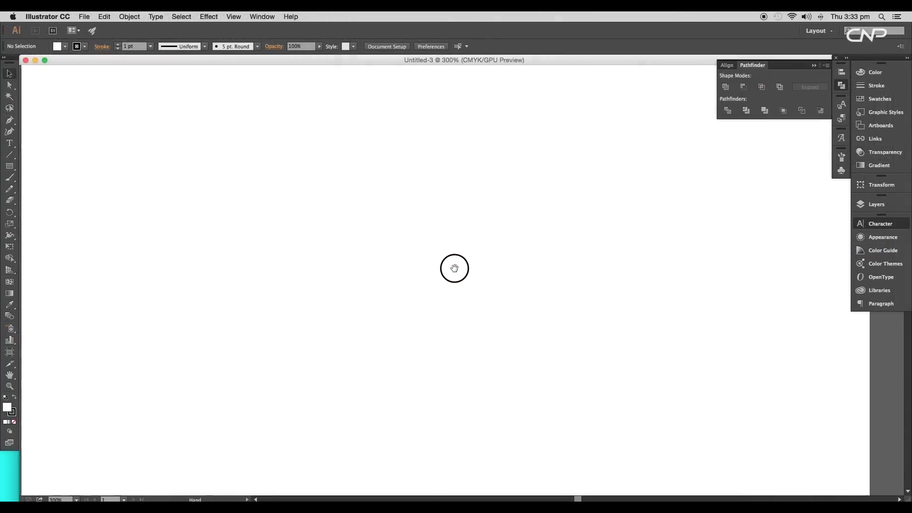
Step: Zoom the blank artboard to 800% and pick the Ellipse Tool from the shape flyout
key("ctrl+0")
key("ctrl+equal")
key("ctrl+equal")
key("ctrl+equal")
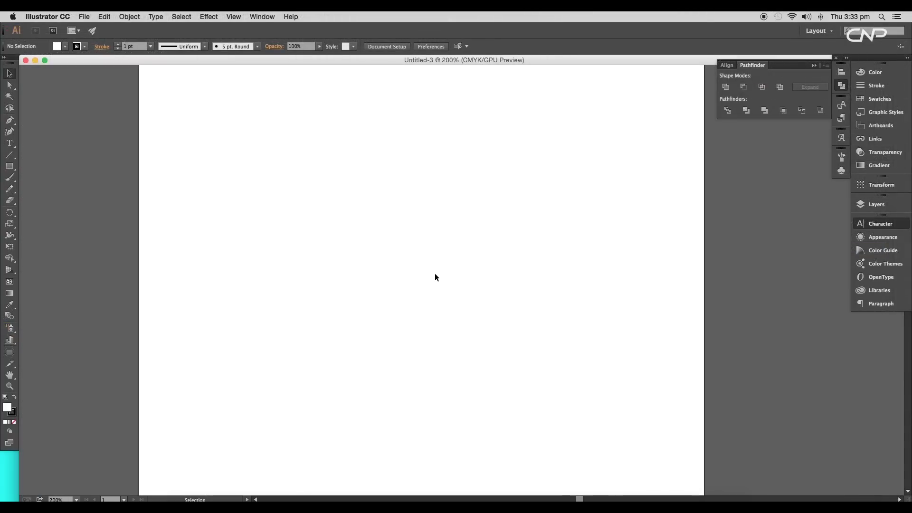
key("ctrl+equal")
key("ctrl+equal")
key("ctrl+equal")
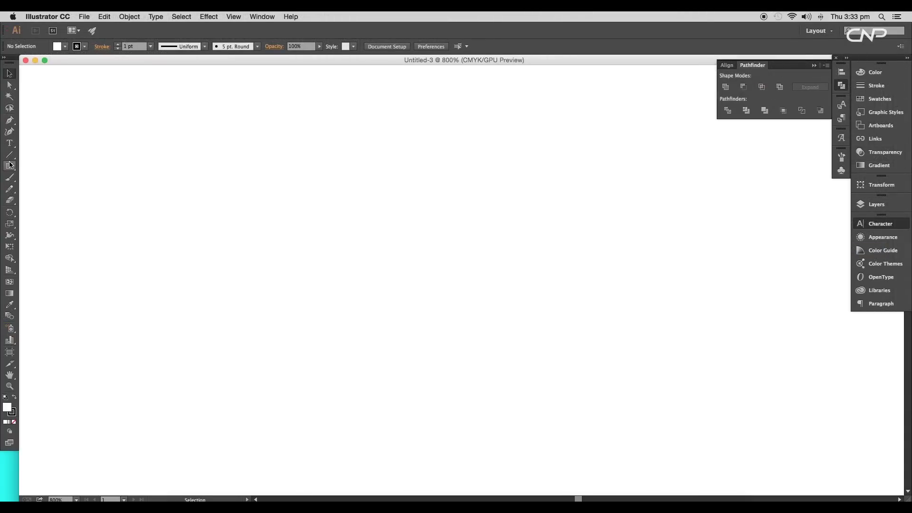
left_click_drag(10, 164, 41, 187)
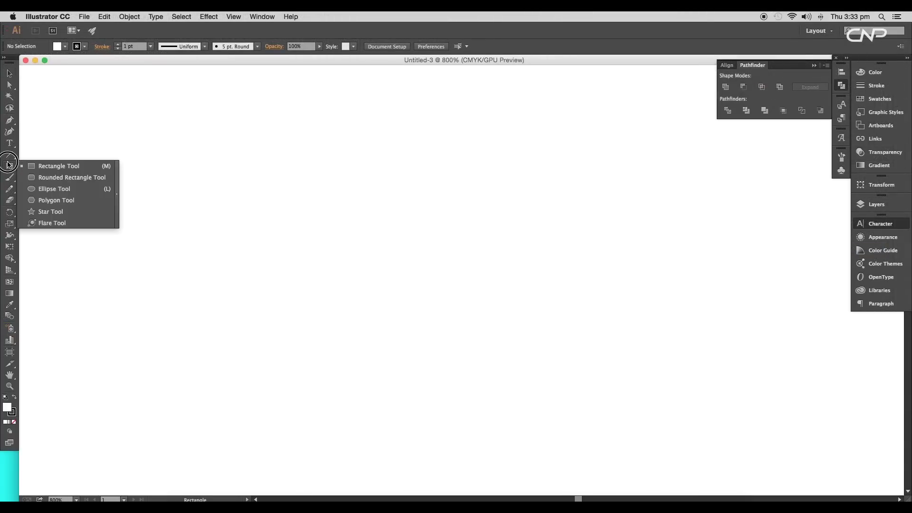
left_click(42, 188)
Step: Draw a circle with a 0.25 pt stroke and move it up and left
left_click_drag(547, 235, 581, 269)
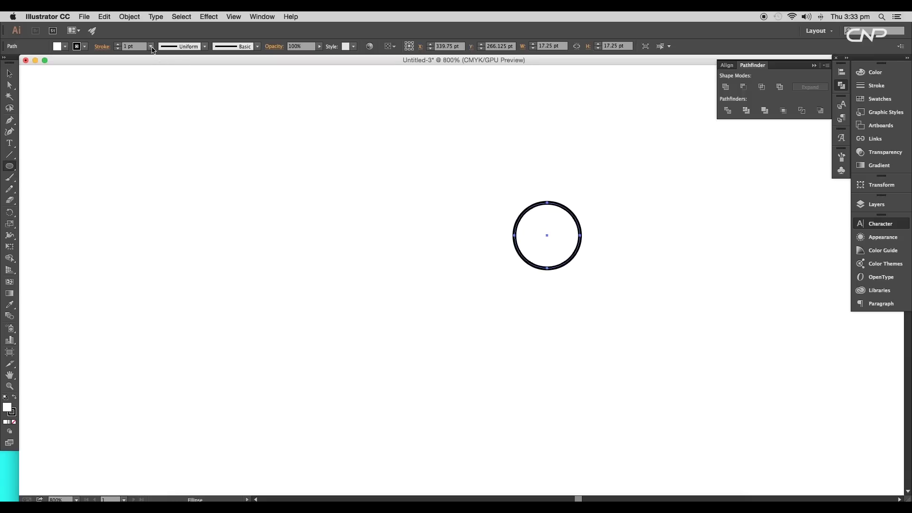
left_click(150, 47)
left_click(9, 73)
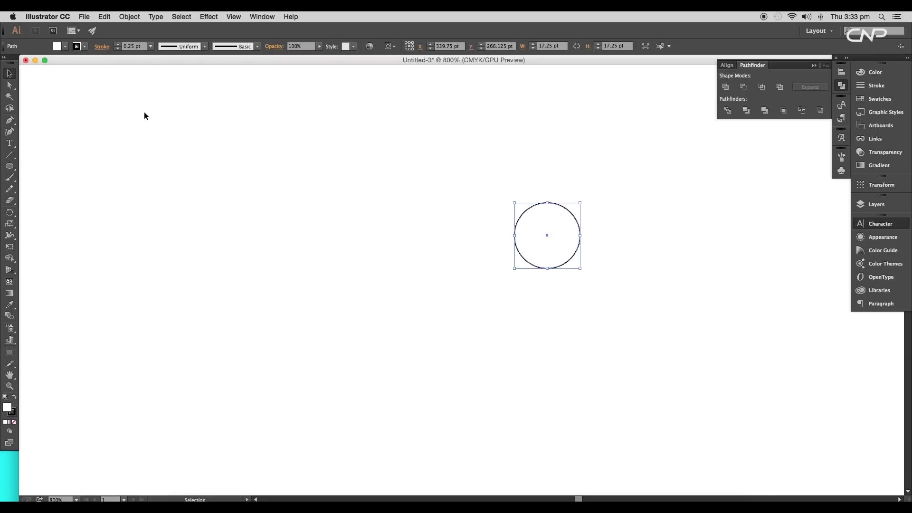
left_click(214, 133)
mouse_move(531, 169)
left_mouse_down()
mouse_move(541, 195)
mouse_move(538, 158)
mouse_move(594, 173)
mouse_move(501, 154)
mouse_move(549, 200)
mouse_move(535, 193)
left_mouse_up()
Step: Squash the large circle into an ellipse, add ellipse copies and arrange them into a cloud
left_click(574, 206)
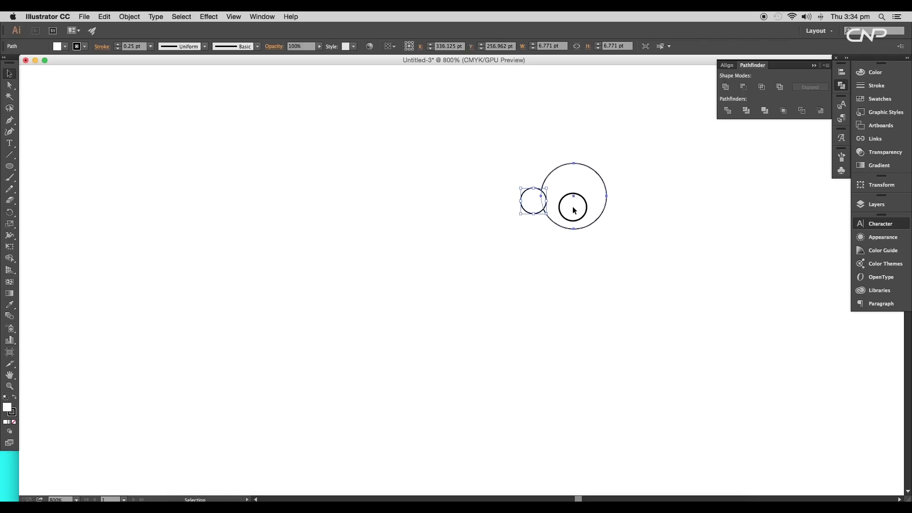
mouse_move(573, 228)
left_mouse_down()
mouse_move(574, 203)
mouse_move(545, 248)
mouse_move(570, 243)
left_mouse_up()
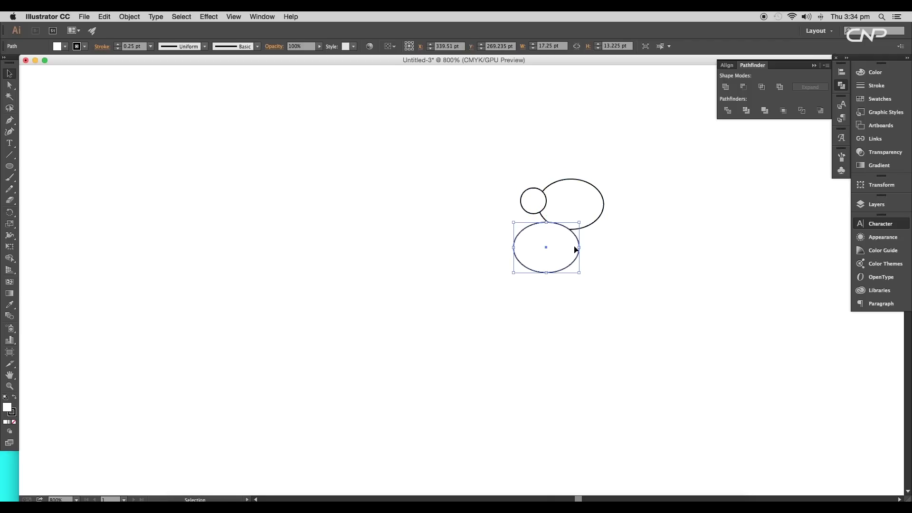
mouse_move(533, 201)
left_mouse_down()
mouse_move(590, 150)
mouse_move(598, 180)
mouse_move(632, 178)
mouse_move(615, 206)
mouse_move(647, 203)
mouse_move(506, 231)
mouse_move(522, 218)
mouse_move(539, 239)
mouse_move(571, 236)
mouse_move(587, 249)
mouse_move(578, 250)
mouse_move(595, 231)
left_mouse_up()
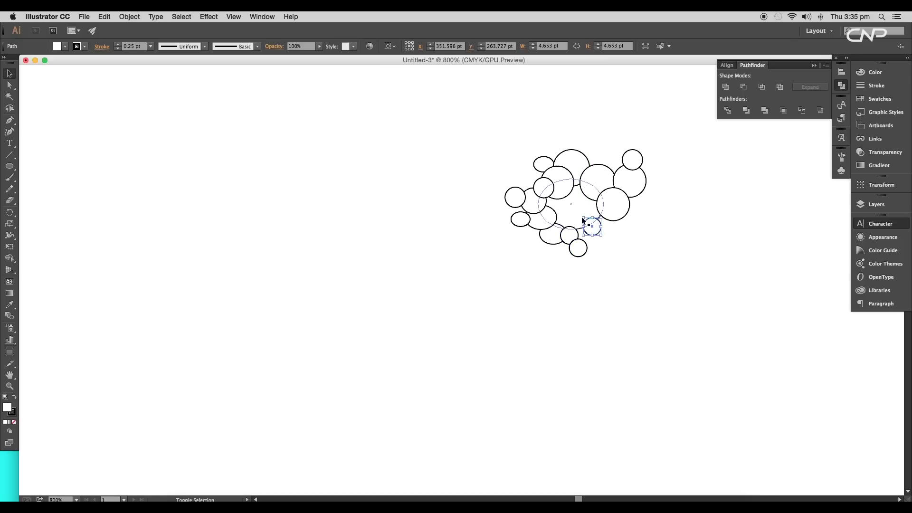
left_click(593, 227)
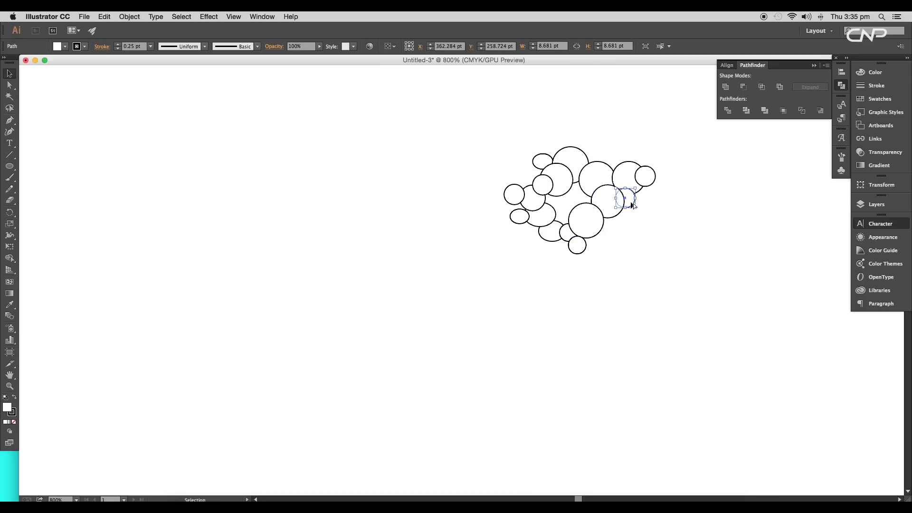
left_click_drag(652, 202, 643, 201)
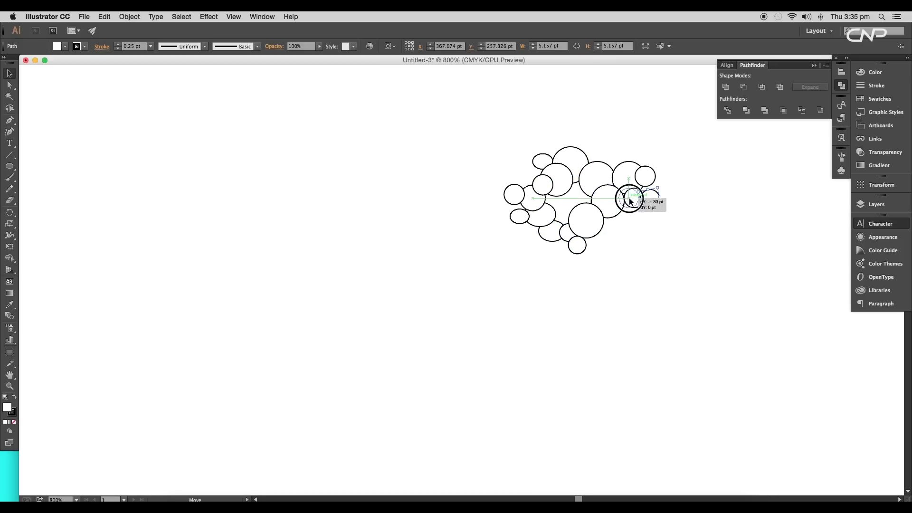
key("super+equal")
Step: Select all the circles and unite them with Pathfinder into one cloud shape
key("super+a")
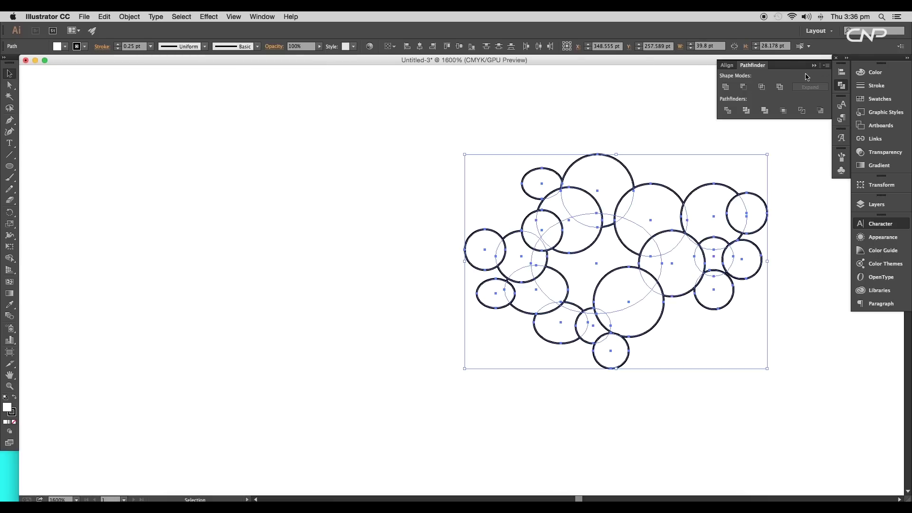
left_click(726, 87)
left_click(484, 179)
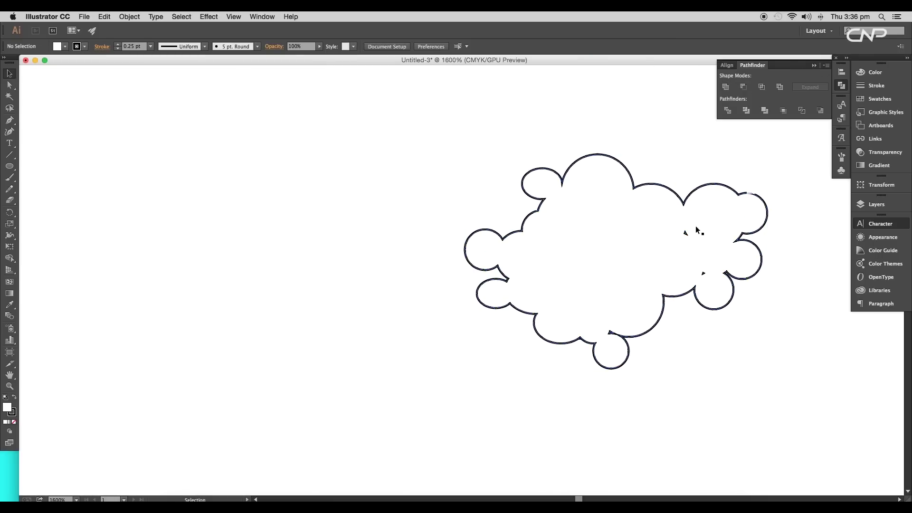
left_click(539, 289)
Step: Use the Shape Builder to merge the cloud's remaining pieces and the small lower bump
left_click(10, 258)
left_click_drag(681, 237, 700, 278)
left_click(610, 333)
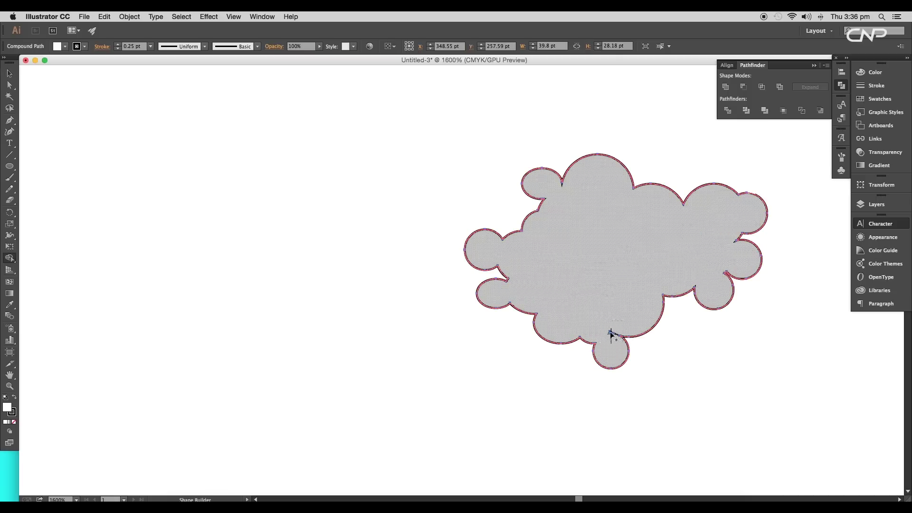
key("v")
key("super+equal")
Step: Set the cloud's fill to None and give it an orange stroke swatch
left_click(66, 47)
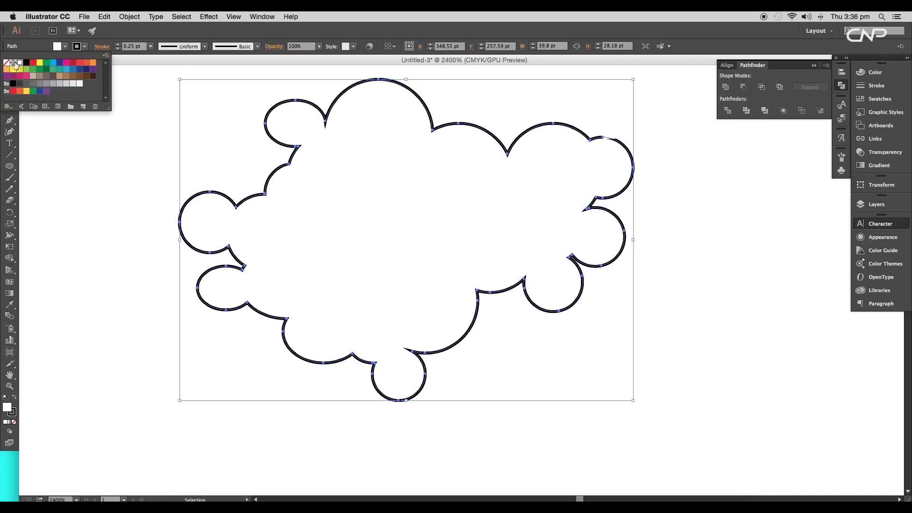
left_click(85, 47)
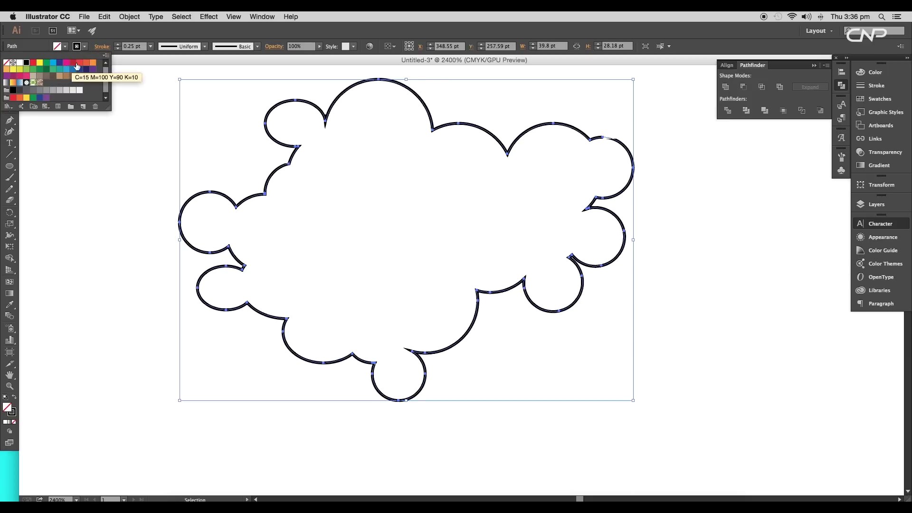
left_click(91, 62)
key("super+minus")
key("super+minus")
key("super+minus")
scroll(407, 226, "up", 2)
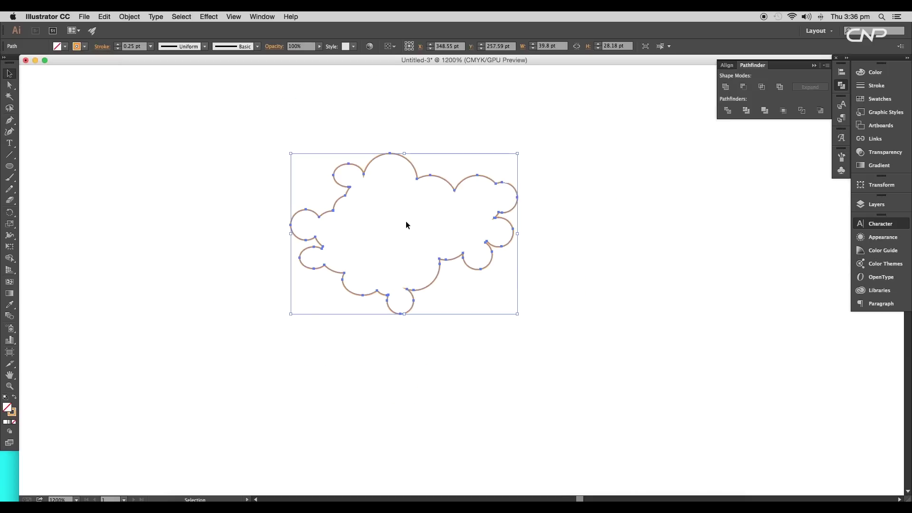
scroll(456, 214, "down", 3)
scroll(494, 204, "down", 2)
scroll(493, 203, "up", 2)
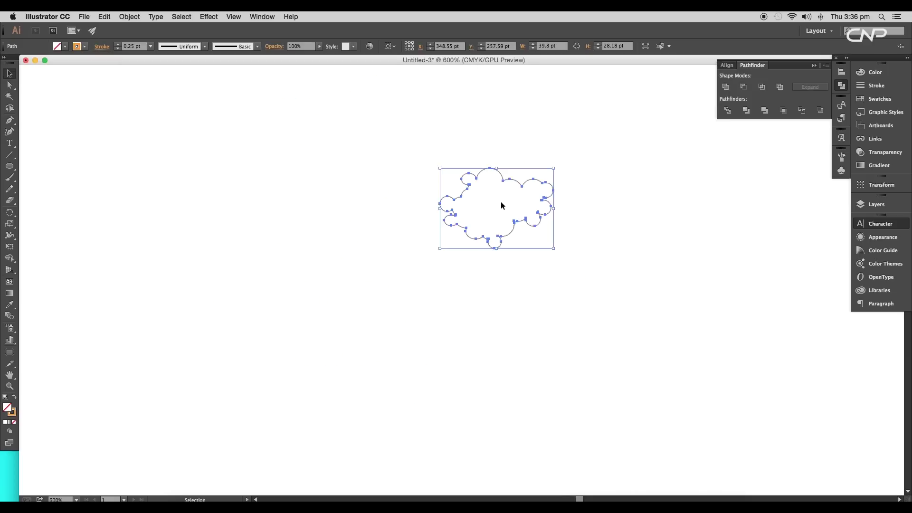
Step: Alt-drag a cloud copy far to the lower left, select both clouds and open Blend Options
mouse_move(504, 207)
left_mouse_down()
mouse_move(595, 209)
mouse_move(201, 305)
left_mouse_up()
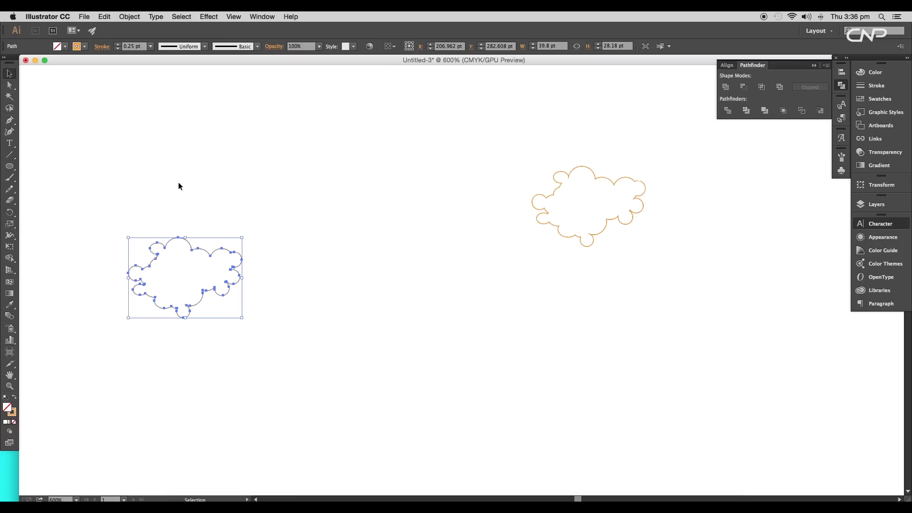
left_click_drag(179, 184, 601, 255)
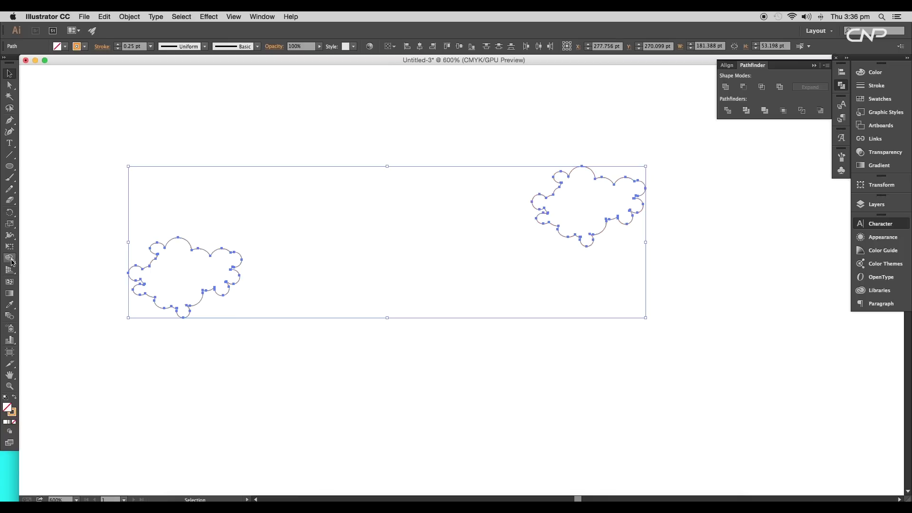
double_click(10, 316)
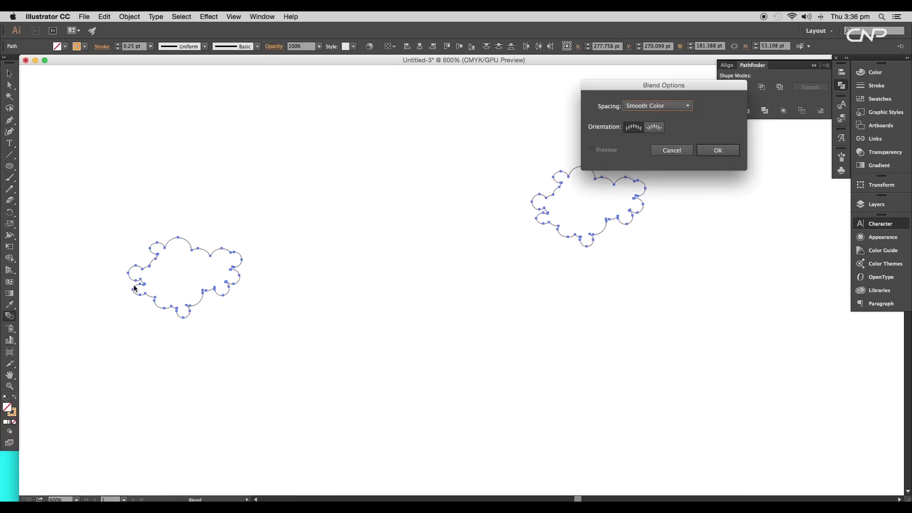
Step: Set Blend Options spacing to Specified Steps with 219 steps
left_click(655, 106)
left_click(645, 119)
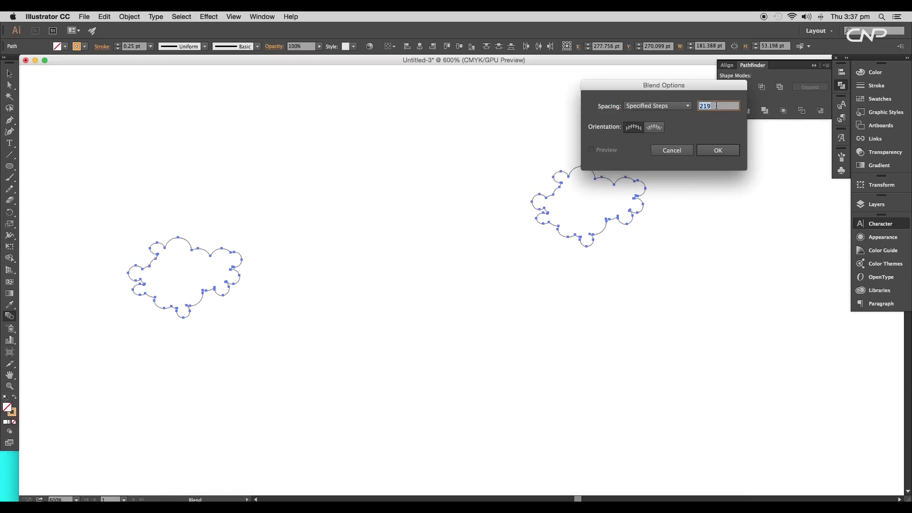
left_click(718, 149)
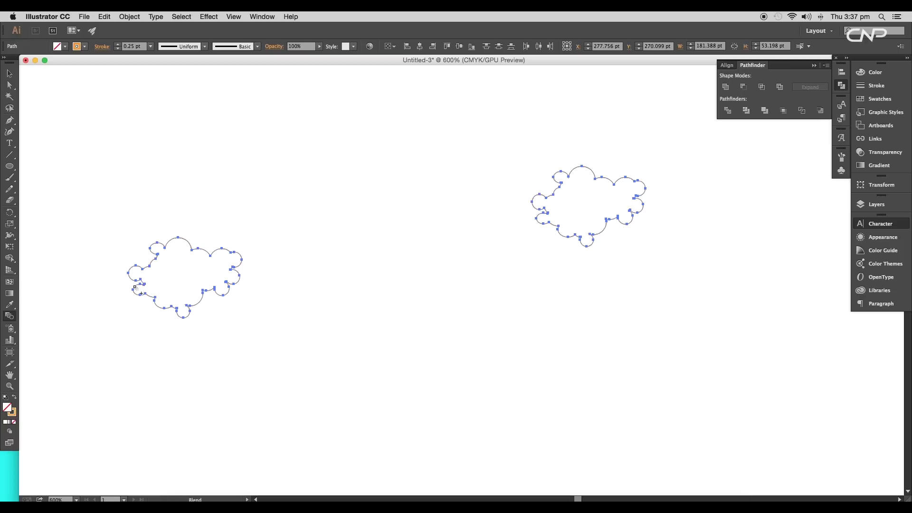
Step: Blend the two clouds into an orange tube and nudge it slightly right
left_click(136, 287)
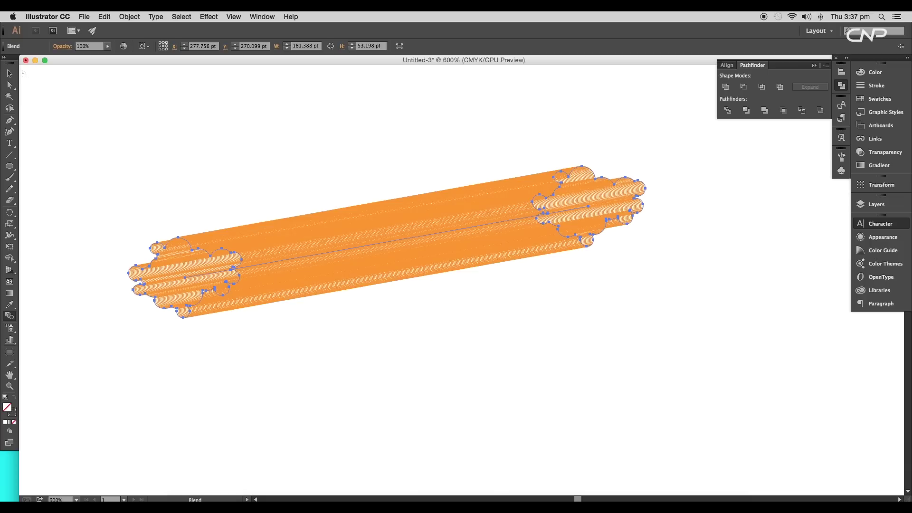
left_click(9, 73)
left_click_drag(406, 243, 419, 248)
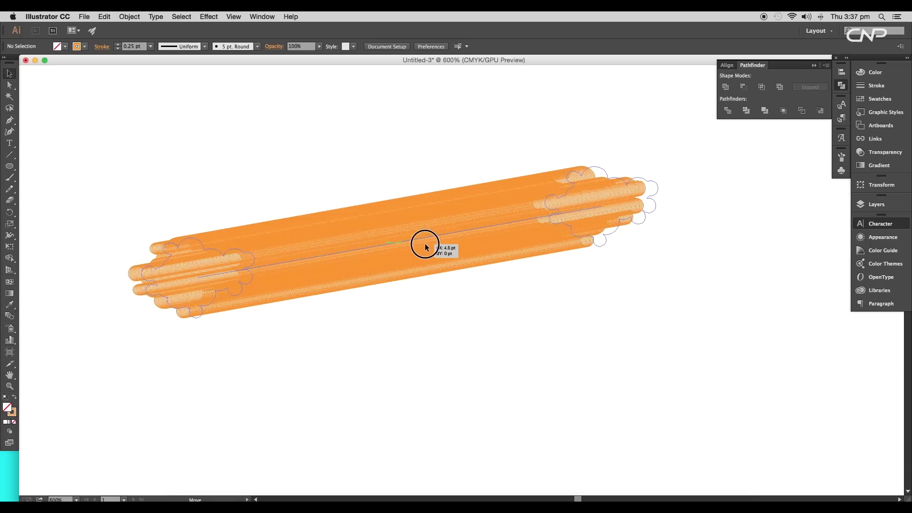
Step: Isolate the blend and select its spine path with the Direct Selection tool
double_click(309, 242)
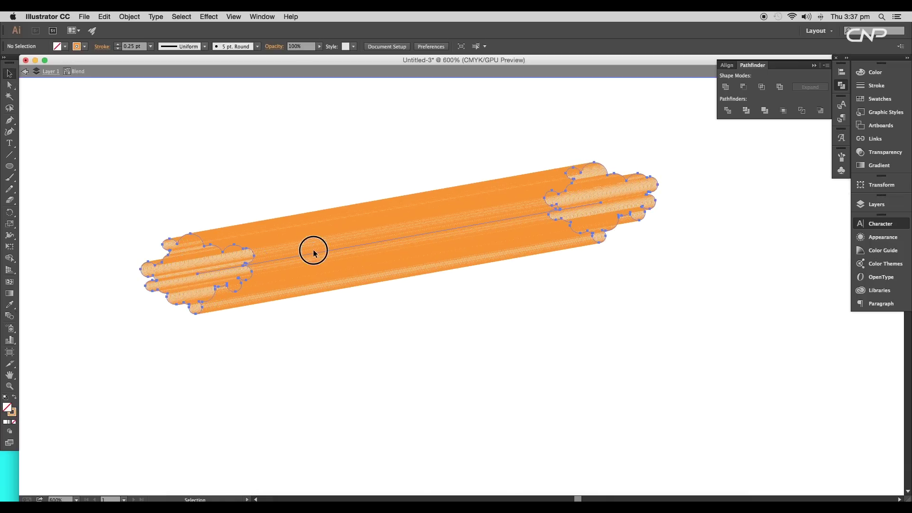
left_click(10, 85)
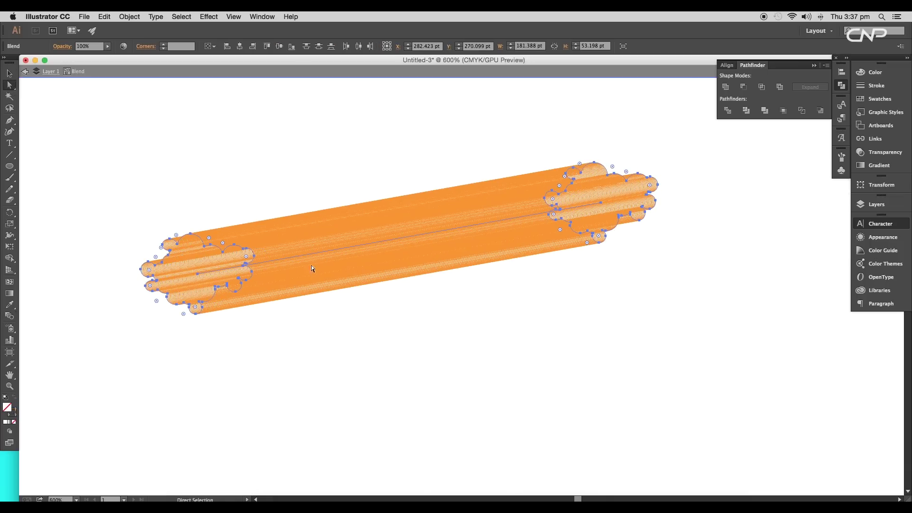
left_click(333, 317)
left_click(330, 250)
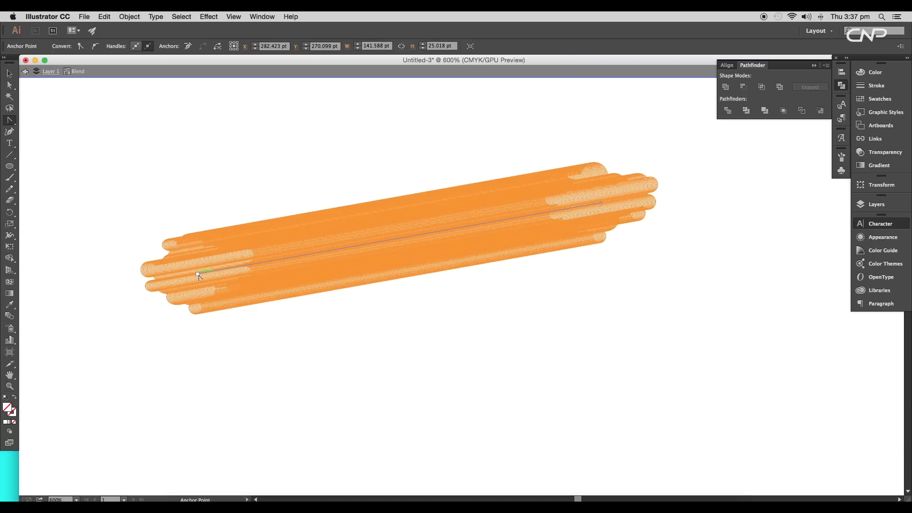
Step: Drag curve handles out of the left and right anchors of the blend's spine
left_click_drag(198, 274, 264, 202)
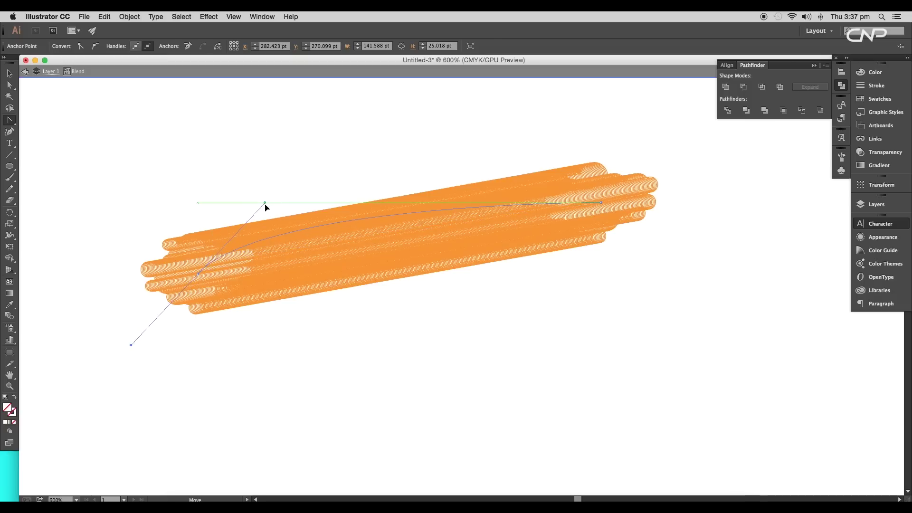
left_click_drag(602, 204, 712, 97)
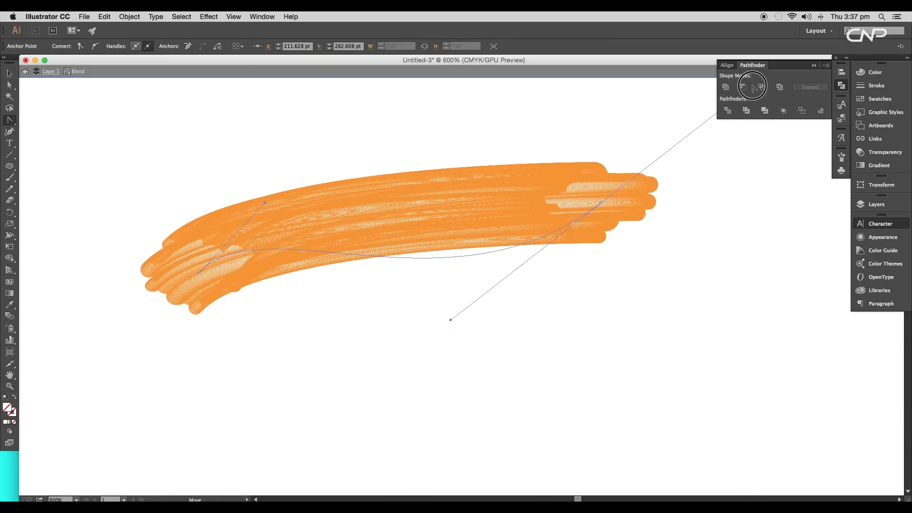
left_click_drag(712, 97, 768, 83)
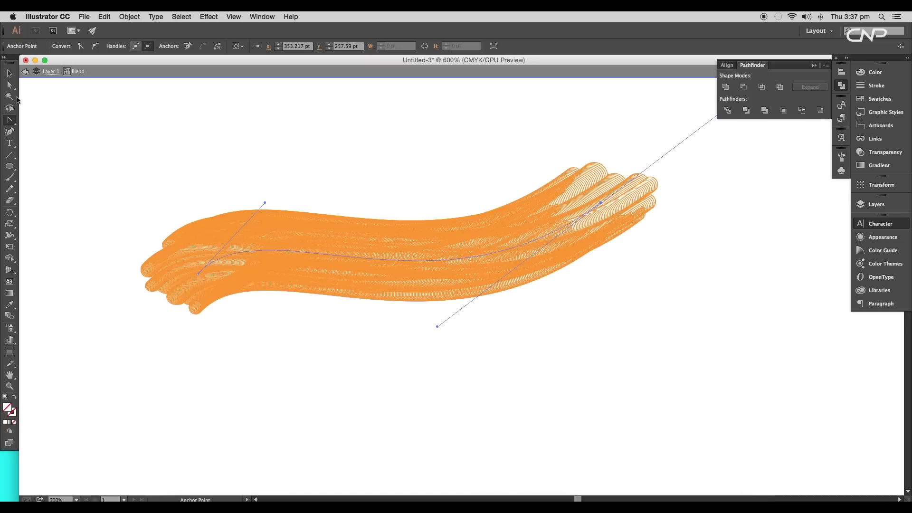
Step: Adjust the spine handles into an S-curve, then deselect and zoom in on the end shapes
left_click(11, 86)
left_click_drag(265, 204, 325, 489)
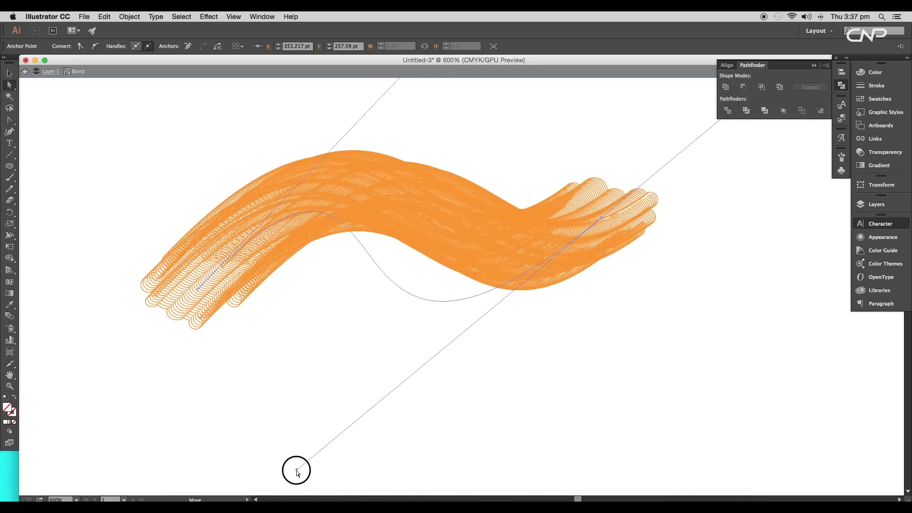
key("ctrl+minus")
left_click_drag(325, 489, 322, 427)
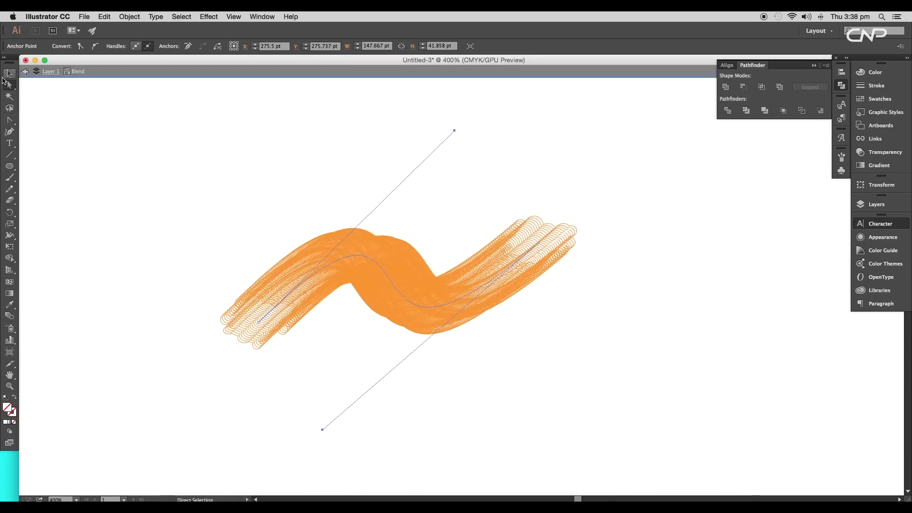
key("ctrl+shift+a")
left_click_drag(498, 259, 654, 145)
Step: Stroke one end shape of the blend yellow and the other pink
left_click(651, 148)
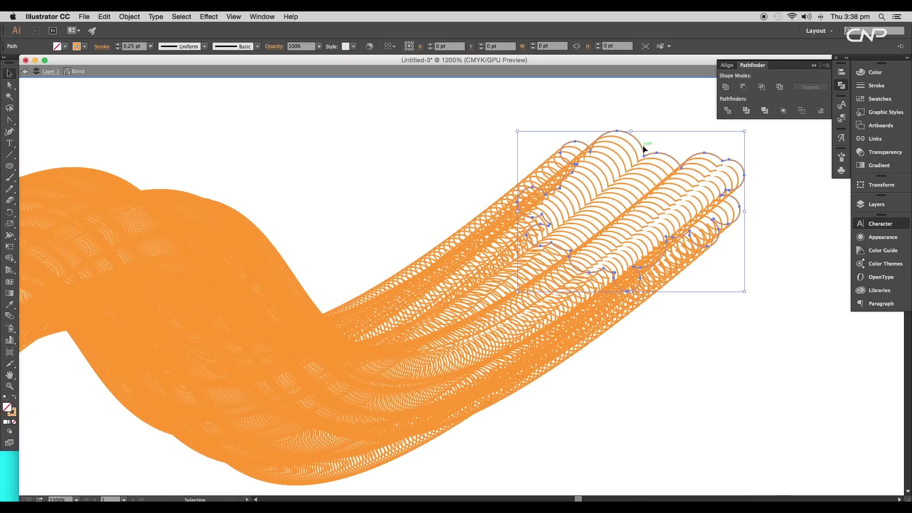
left_click(83, 47)
left_click(11, 69)
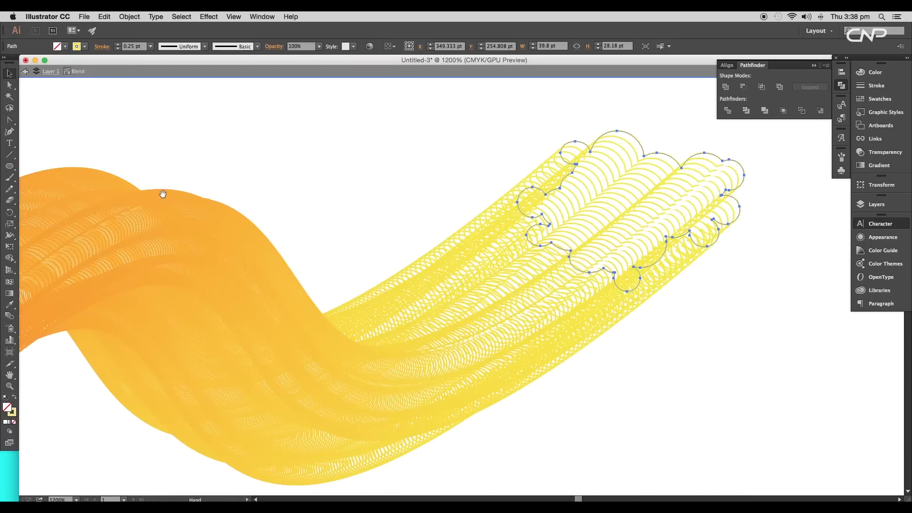
scroll(238, 218, "left", 15)
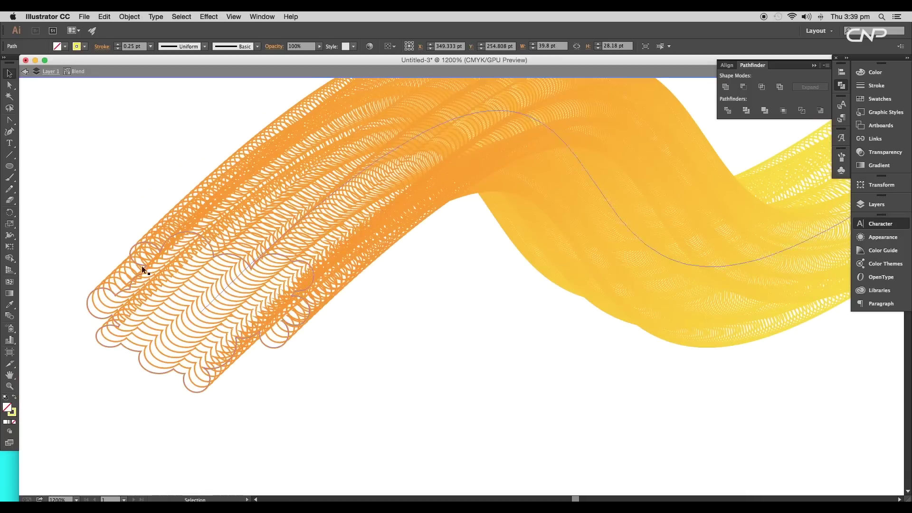
left_click(86, 301)
left_click(84, 46)
left_click(69, 64)
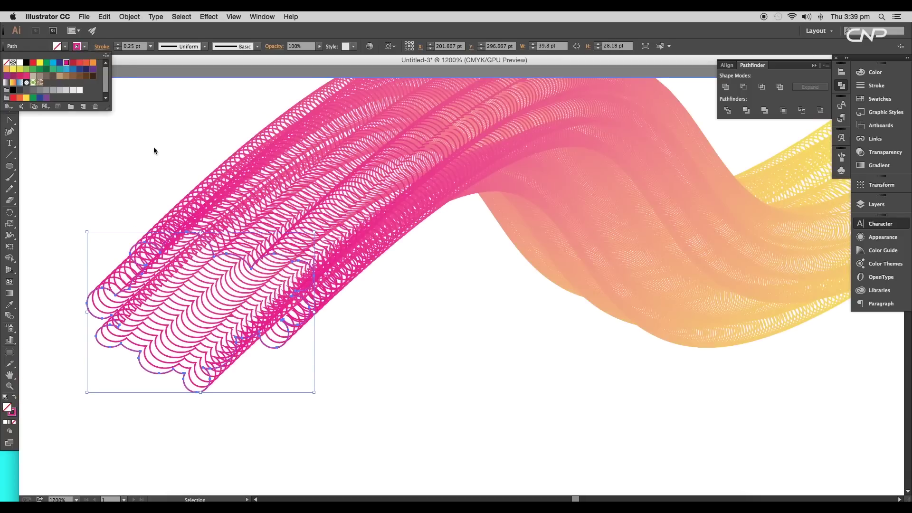
scroll(396, 278, "down", 3)
scroll(396, 278, "up", 2)
Step: Restack the Blend group's middle path in the Layers panel, then select the yellow end shape
left_click(863, 206)
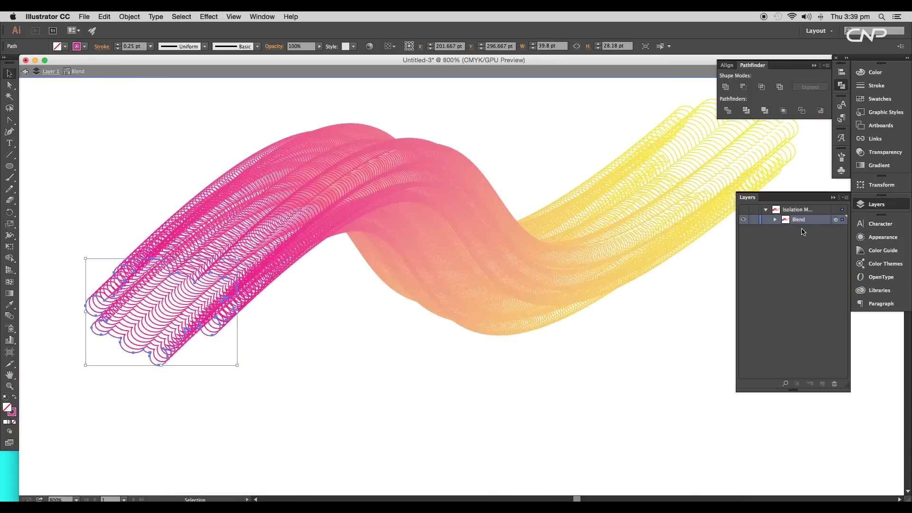
left_click(774, 220)
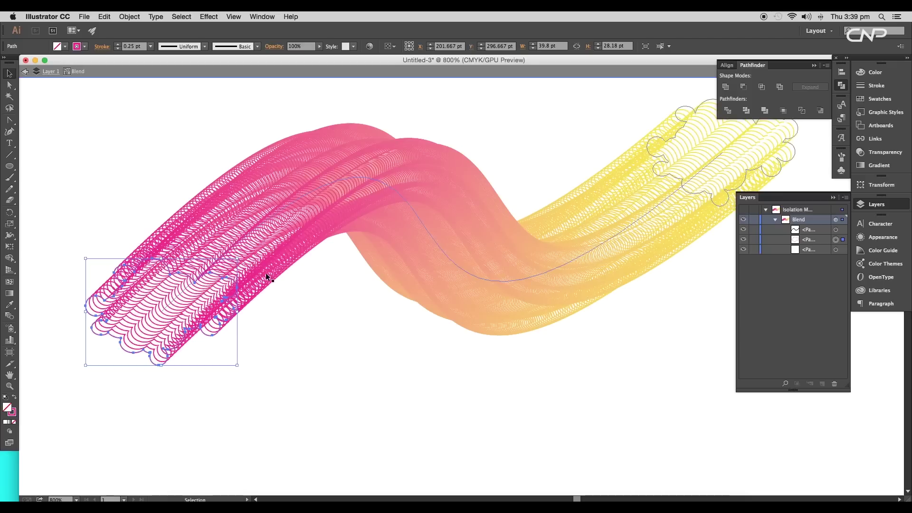
left_click(807, 241)
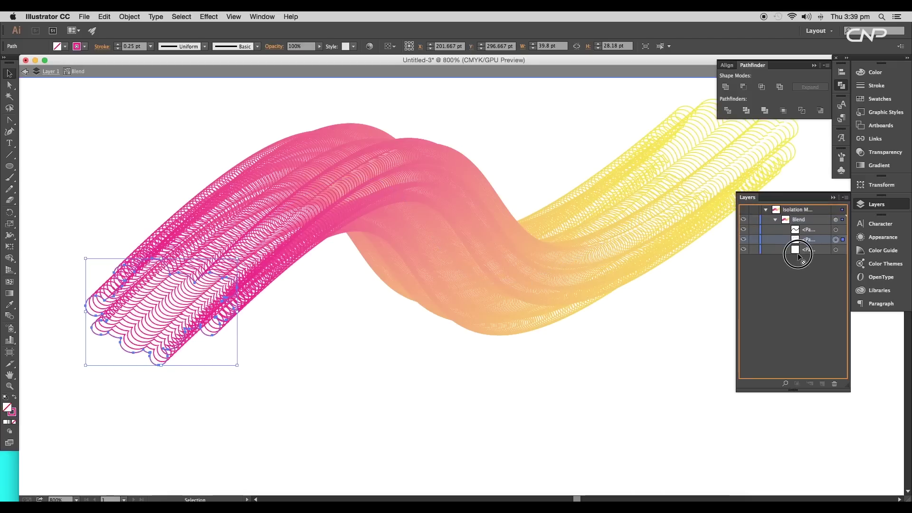
left_click_drag(794, 242, 798, 255)
key("ctrl+minus")
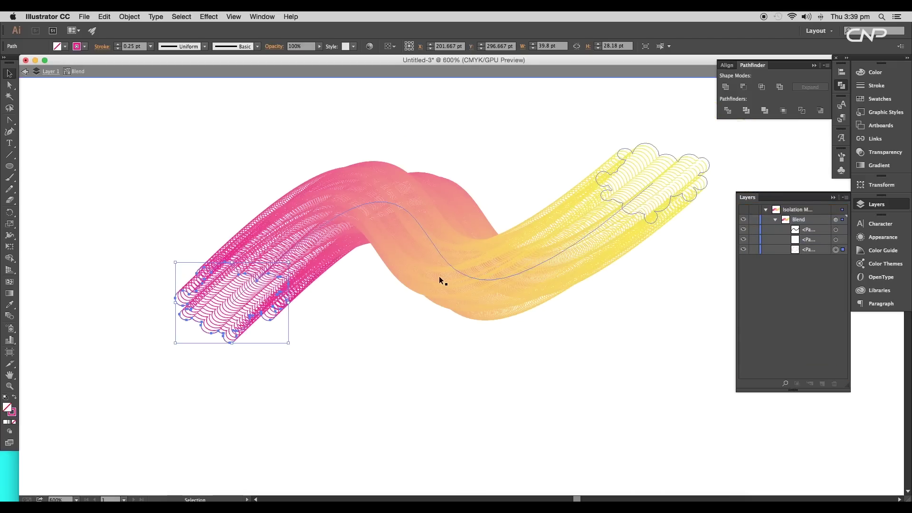
left_click(586, 249)
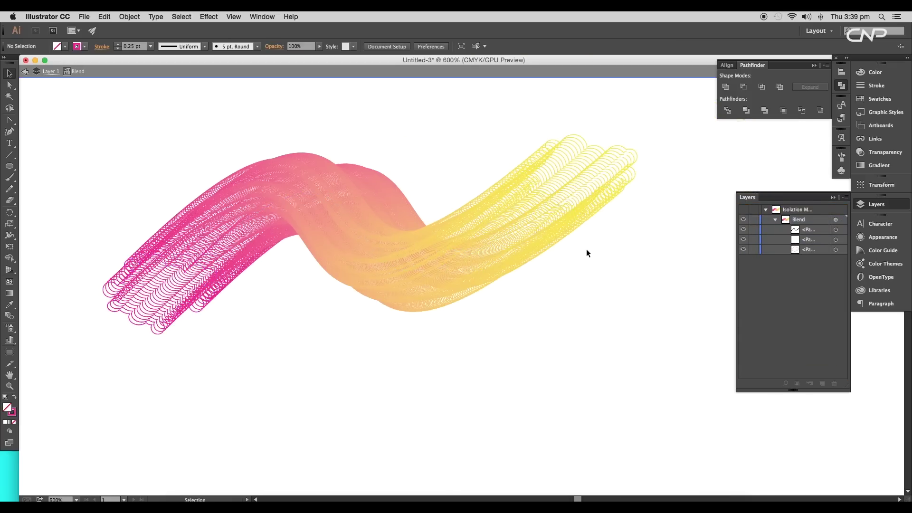
left_click(579, 213)
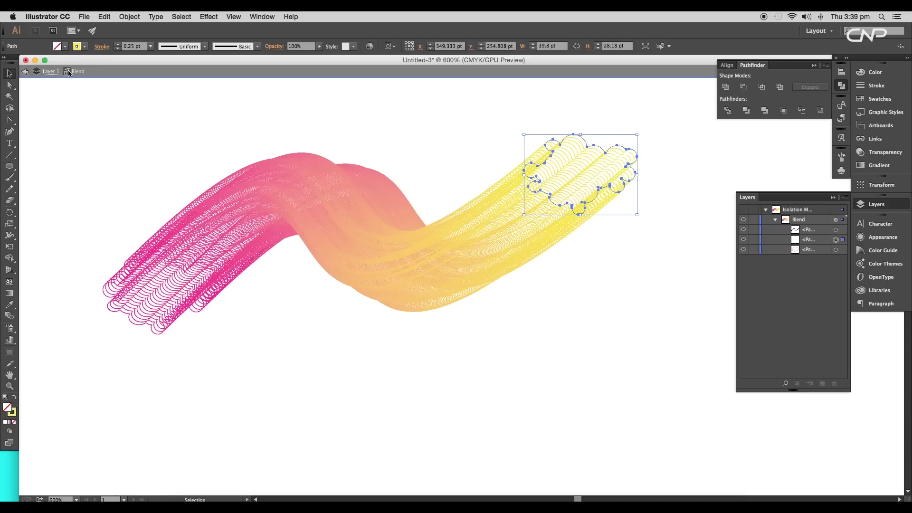
Step: Give the yellow end shape's stroke a yellow-to-orange gradient
left_click(11, 414)
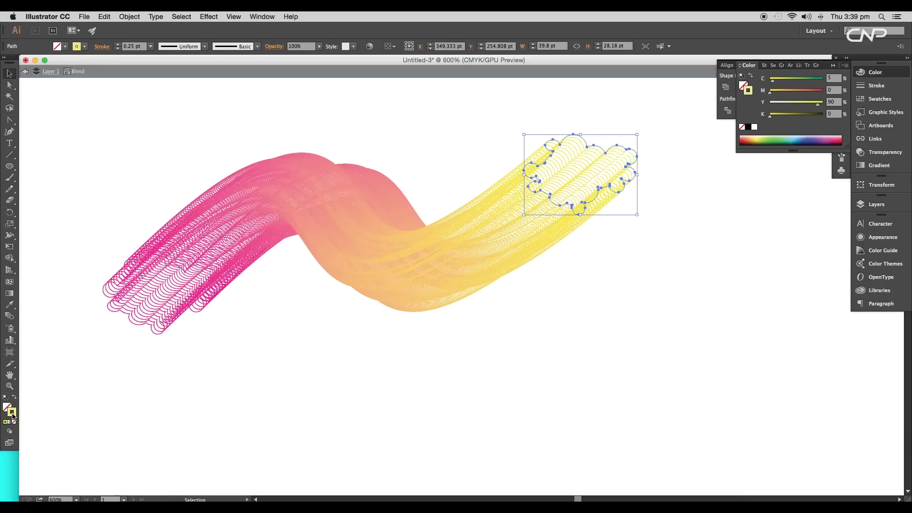
left_click(10, 421)
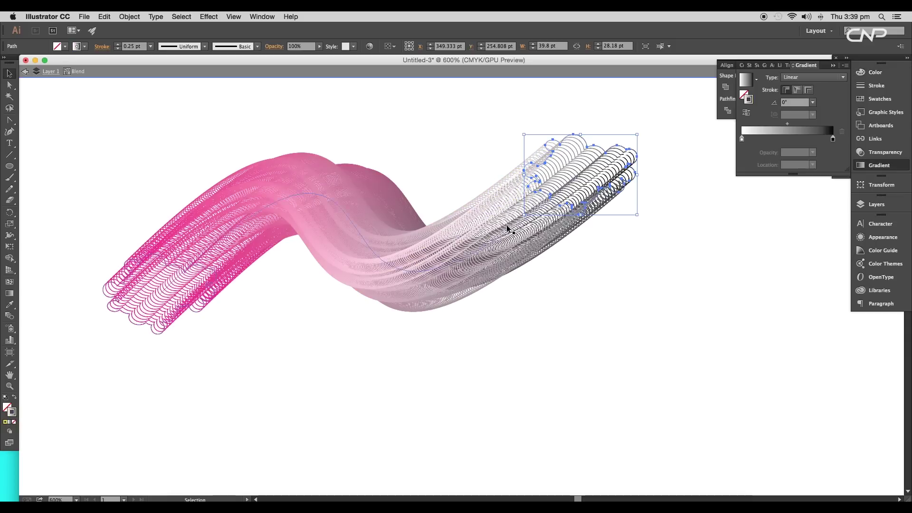
left_click(741, 140)
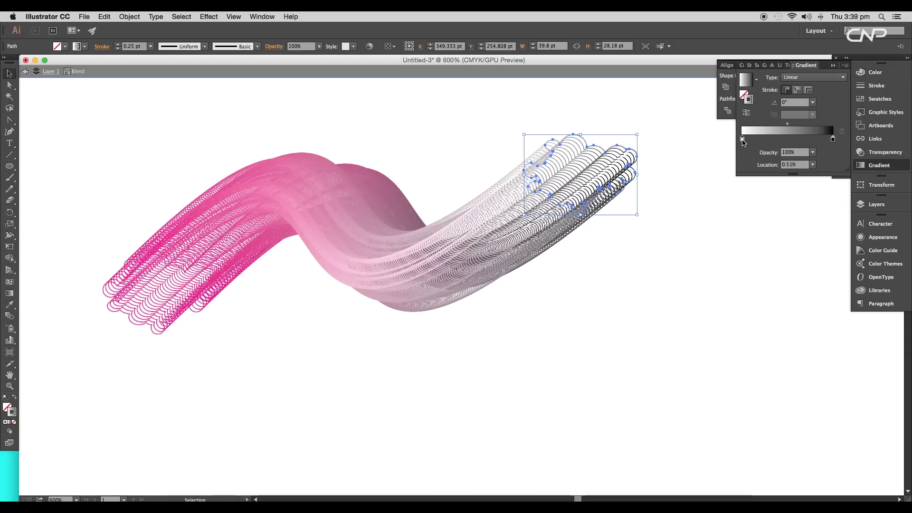
double_click(742, 141)
left_click(709, 188)
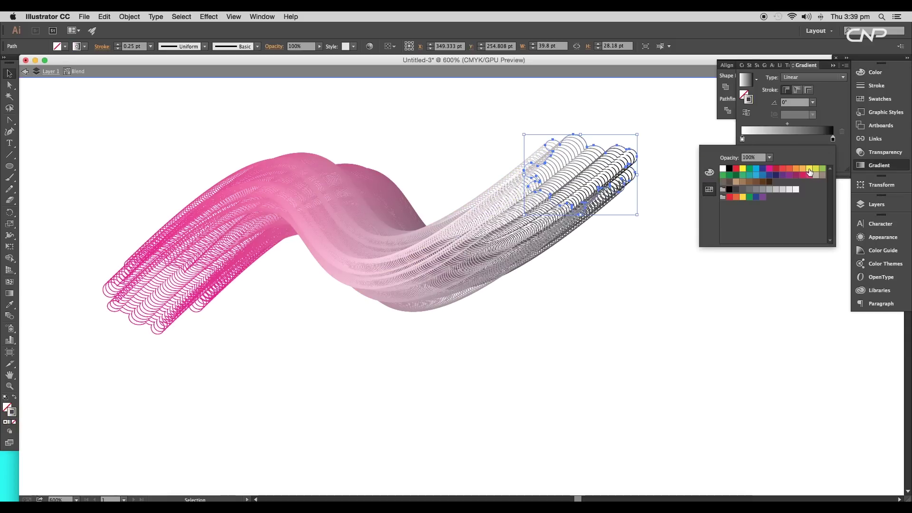
left_click(809, 169)
left_click(833, 140)
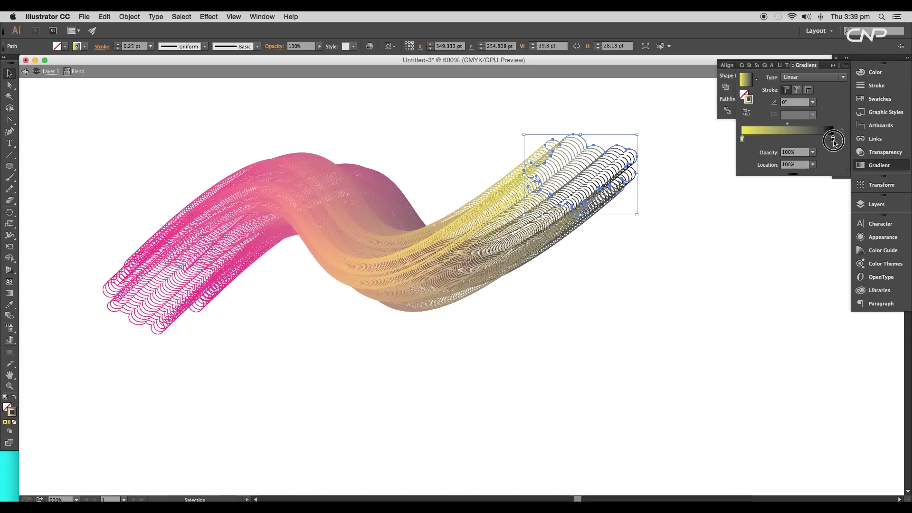
double_click(832, 140)
left_click(736, 197)
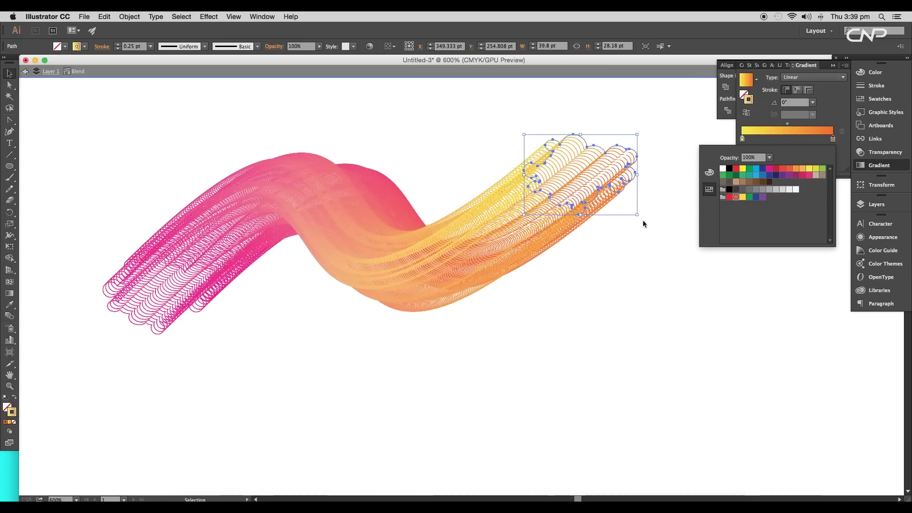
Step: Slide the yellow stop rightward, set the gradient angle to -90°, and select the pink end
left_click(742, 139)
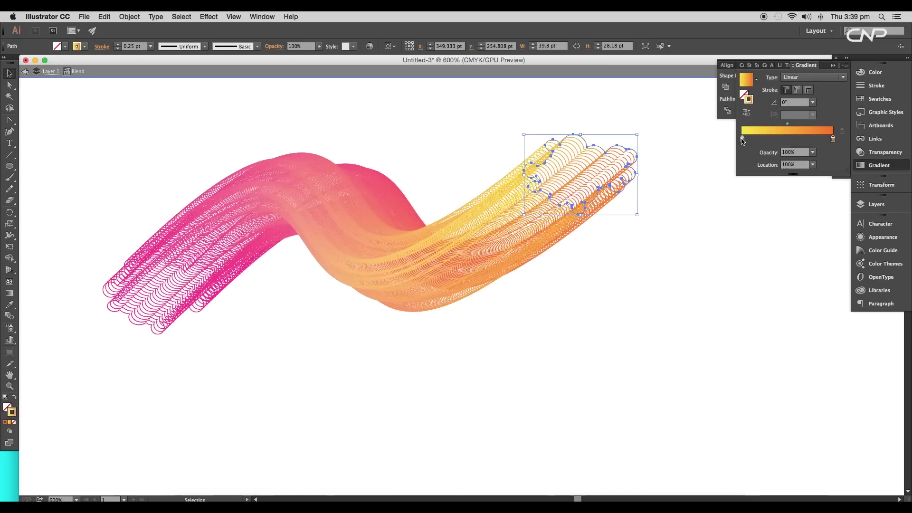
left_click_drag(741, 140, 801, 141)
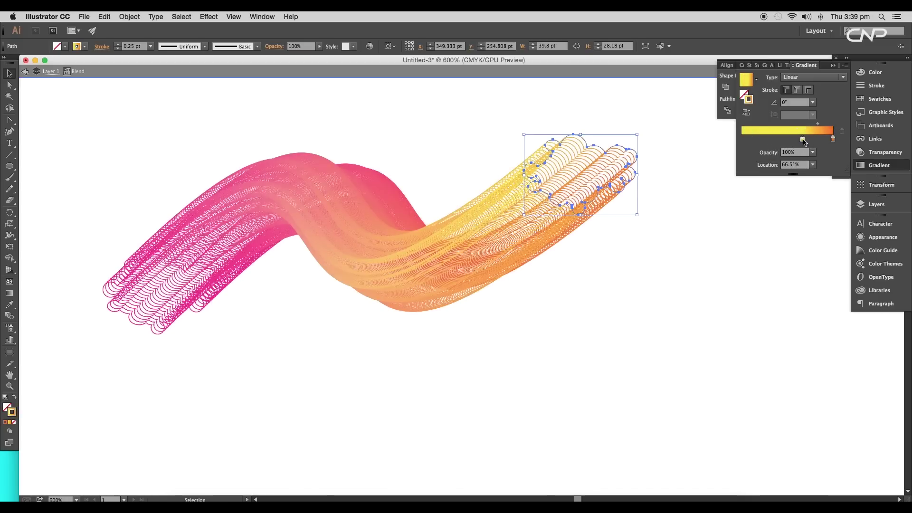
left_click(812, 102)
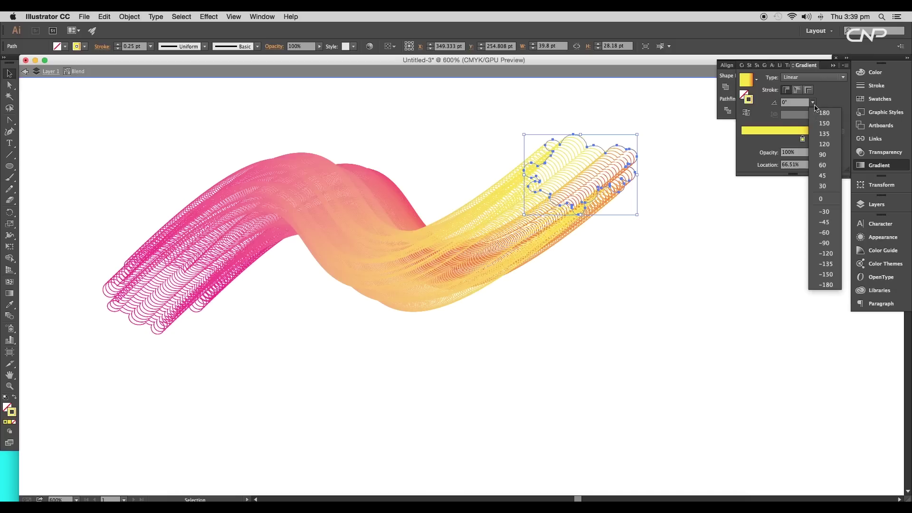
left_click(825, 243)
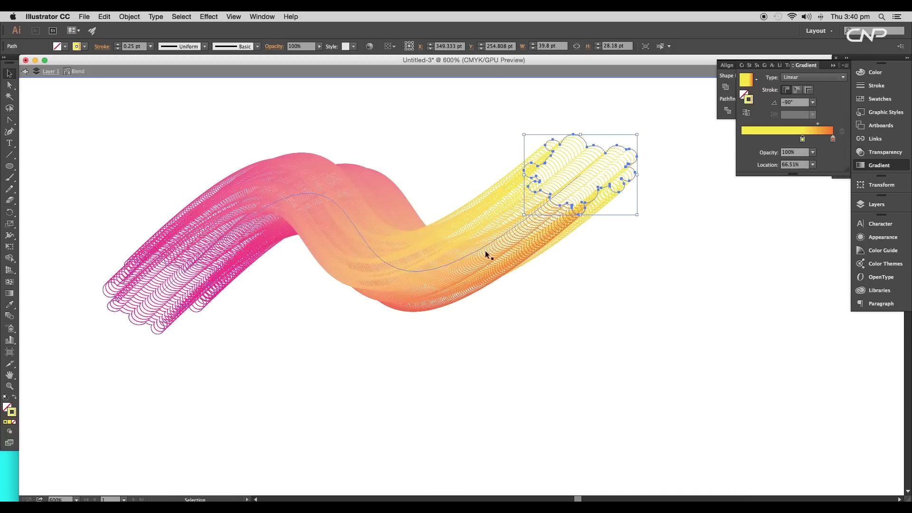
scroll(516, 237, "up", 1, "alt")
scroll(349, 176, "left", 5)
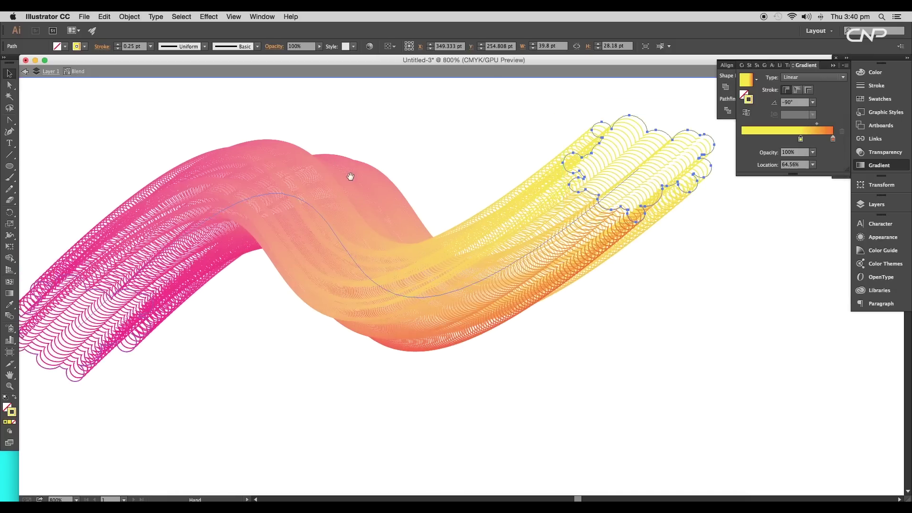
left_click(66, 293)
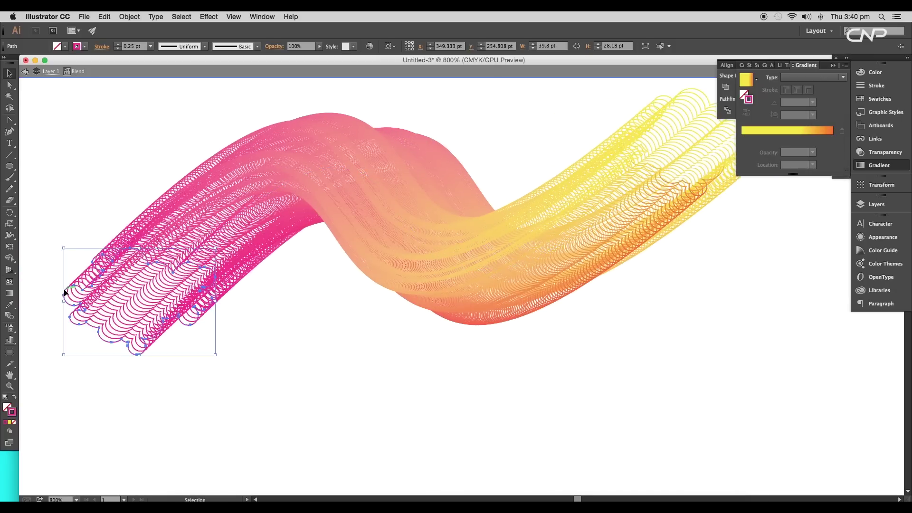
Step: Give the pink end shape's stroke a pink-to-red gradient
left_click(11, 423)
double_click(800, 138)
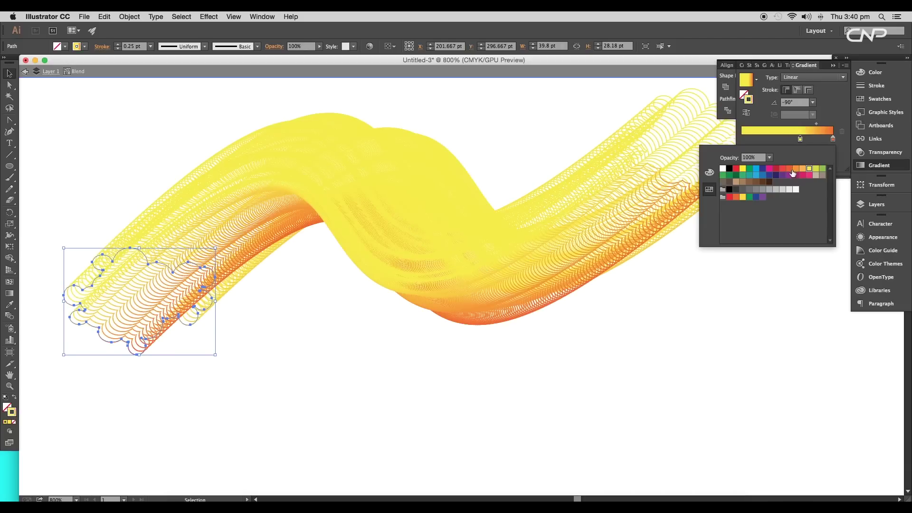
left_click(769, 169)
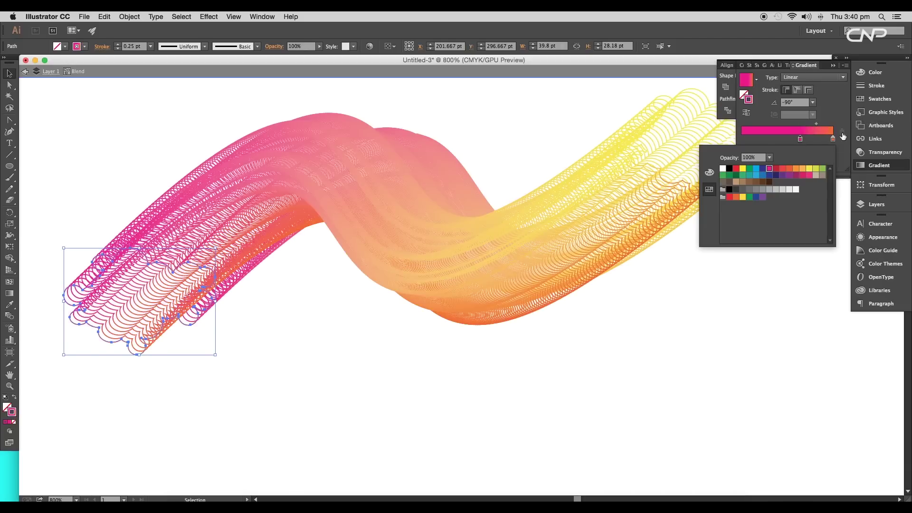
left_click(832, 139)
double_click(832, 138)
left_click(709, 172)
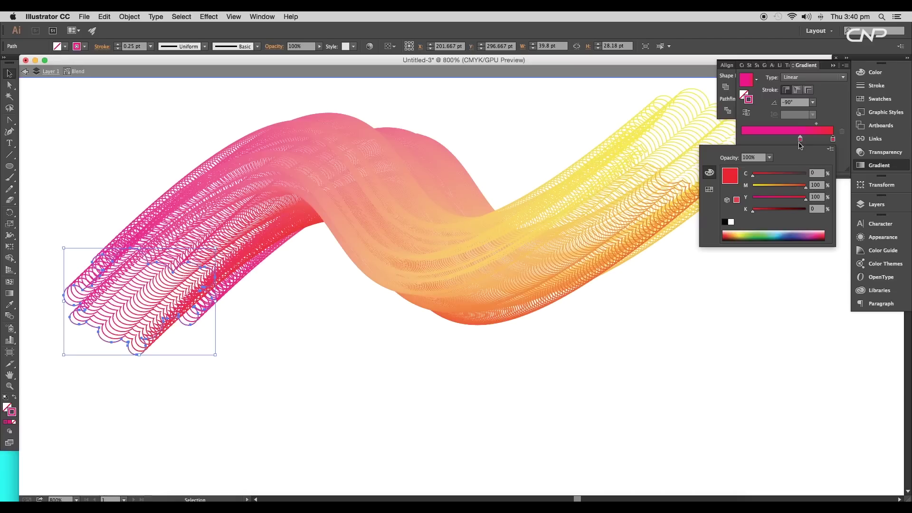
left_click(801, 141)
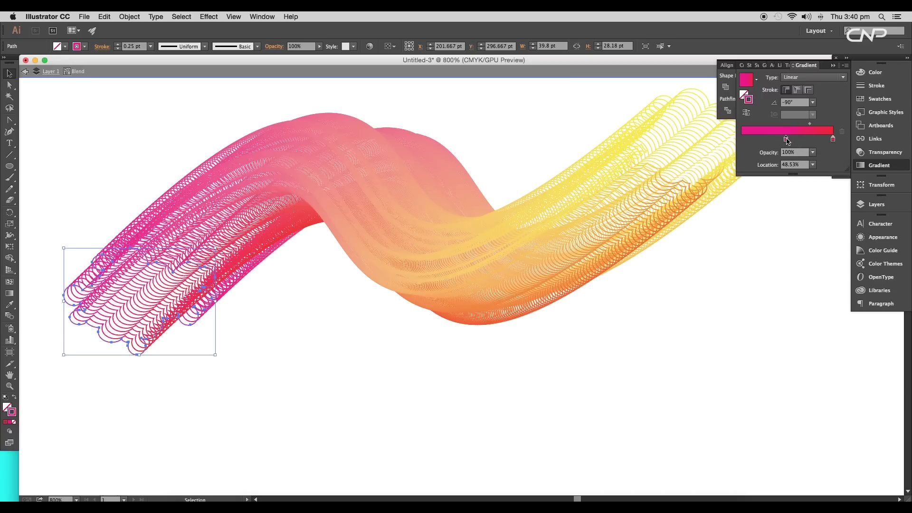
Step: Keep the gradient angle at -90° and deselect the end shape
left_click(812, 102)
left_click(824, 246)
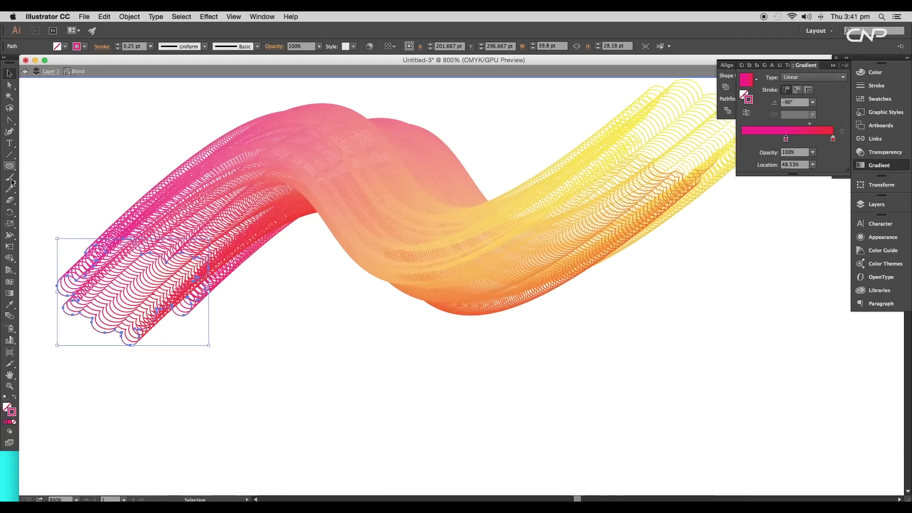
left_click(104, 134)
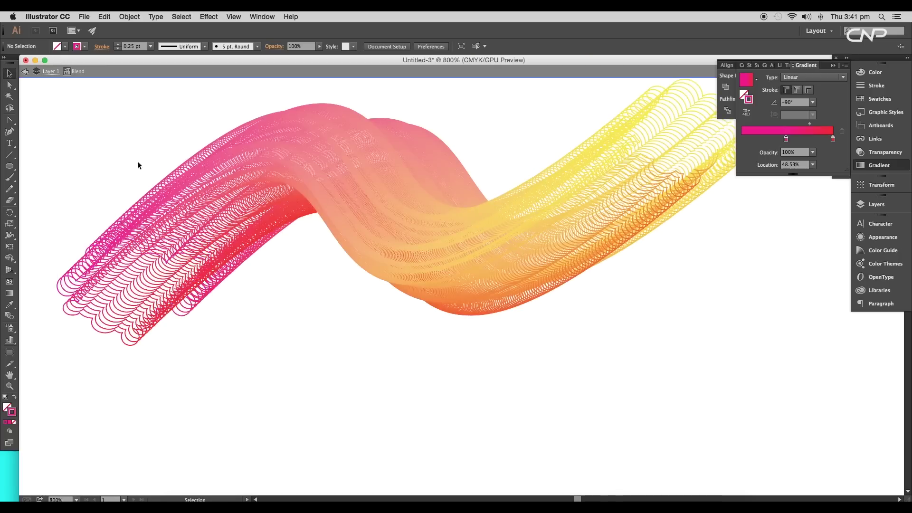
Step: Raise the selected ribbon blend to 315 specified steps in Blend Options
left_click(335, 203)
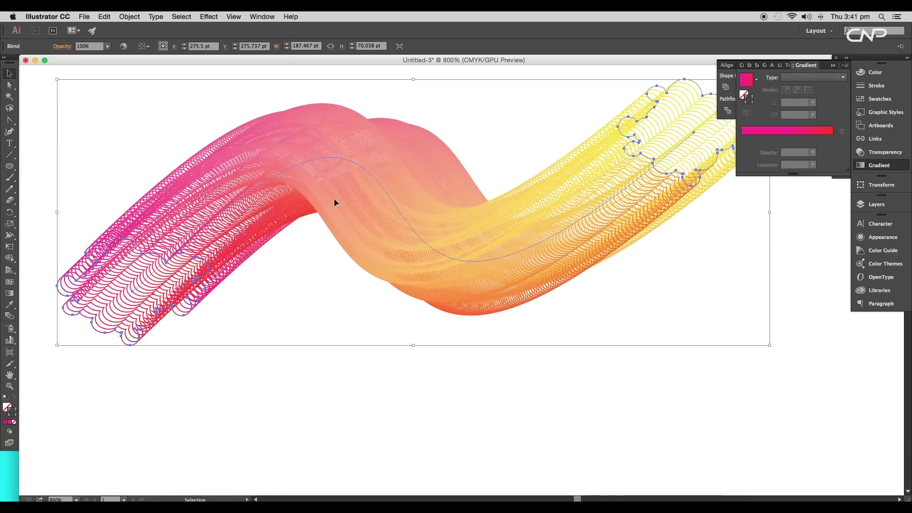
double_click(9, 326)
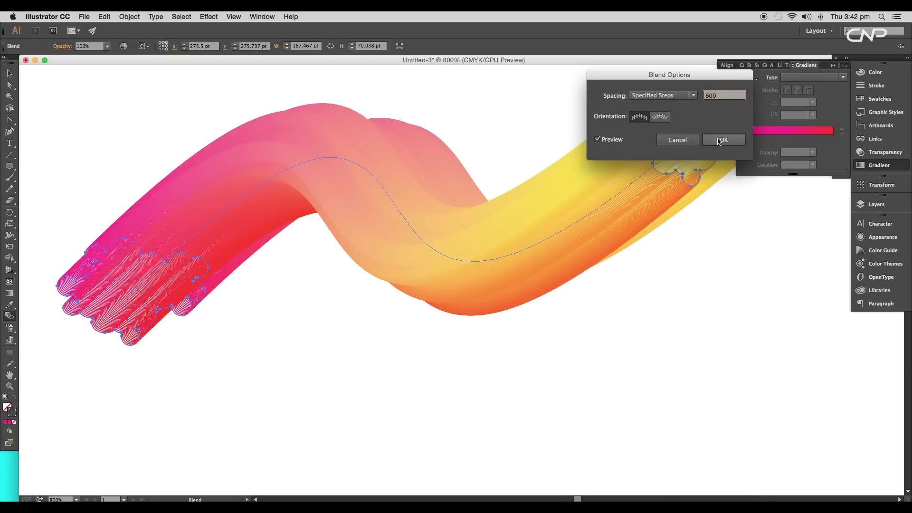
left_click(719, 141)
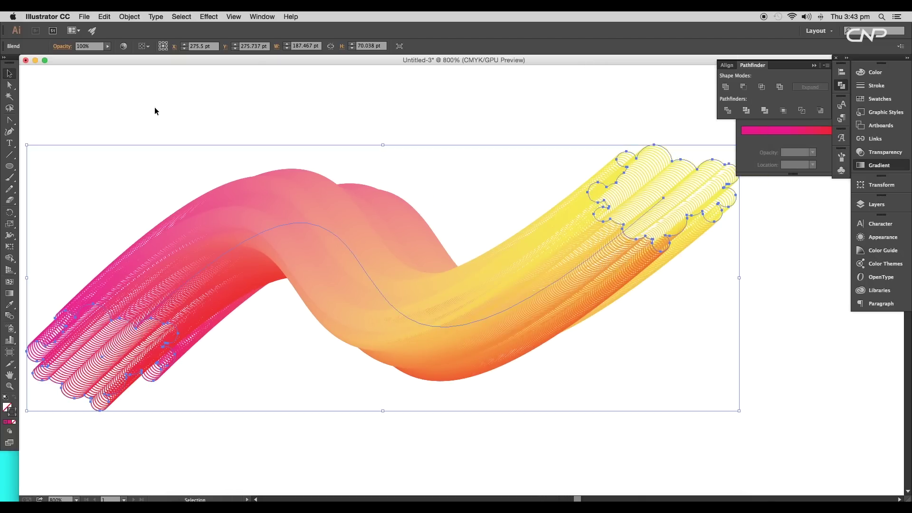
left_click(11, 85)
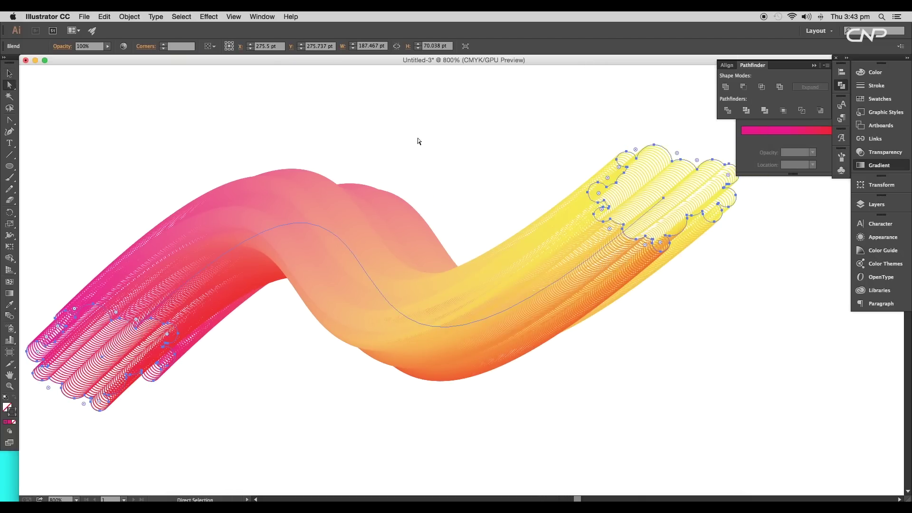
Step: Add an anchor point to the ribbon's spine and nudge the upper anchor up-left
left_click(666, 202)
left_click_drag(10, 119, 23, 133)
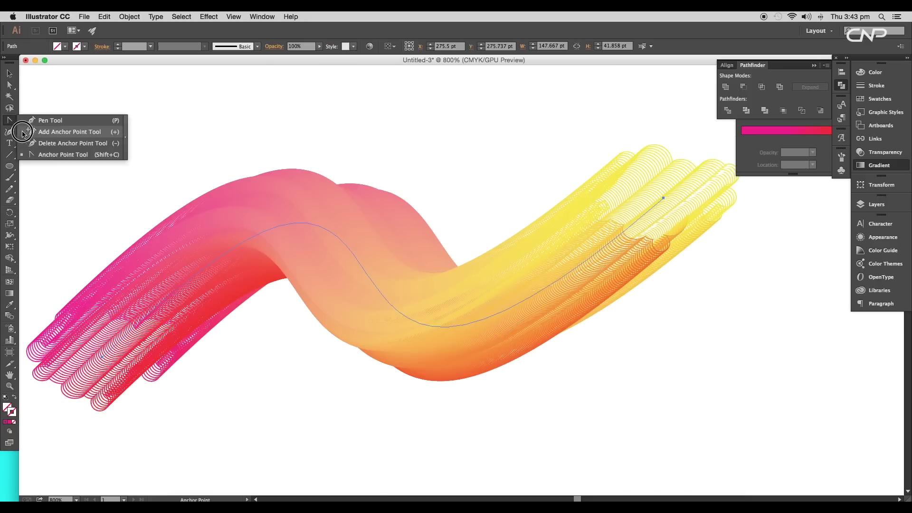
left_click(31, 134)
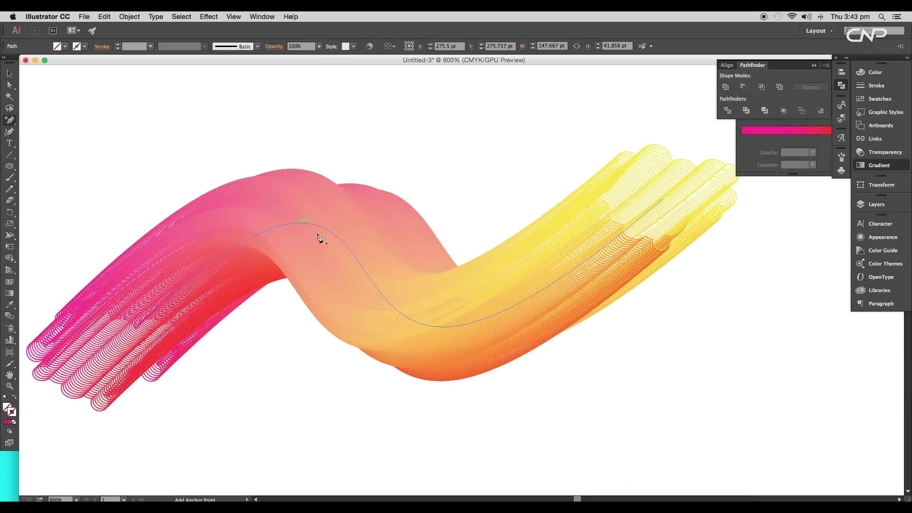
left_click(450, 328)
left_click(10, 86)
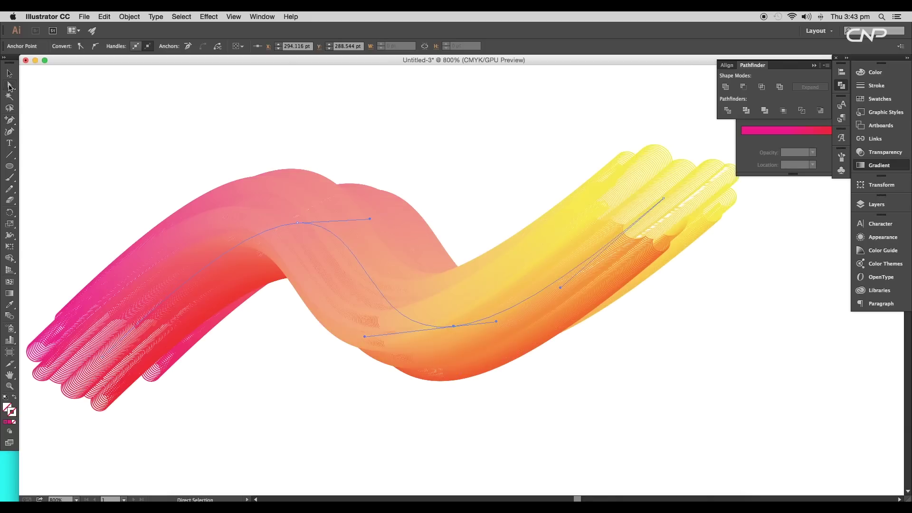
left_click_drag(297, 223, 287, 220)
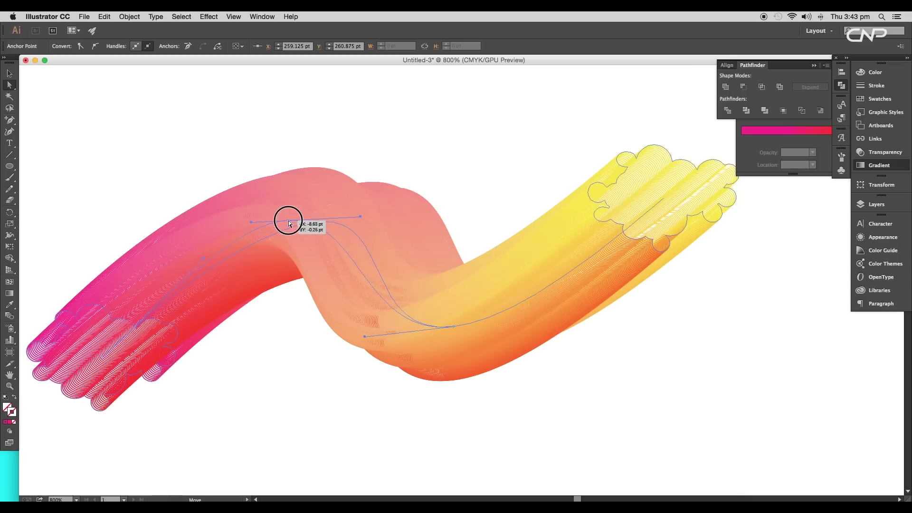
Step: Bend the spine segments up-left and extend the bottom anchor's curve handles
left_click(561, 225)
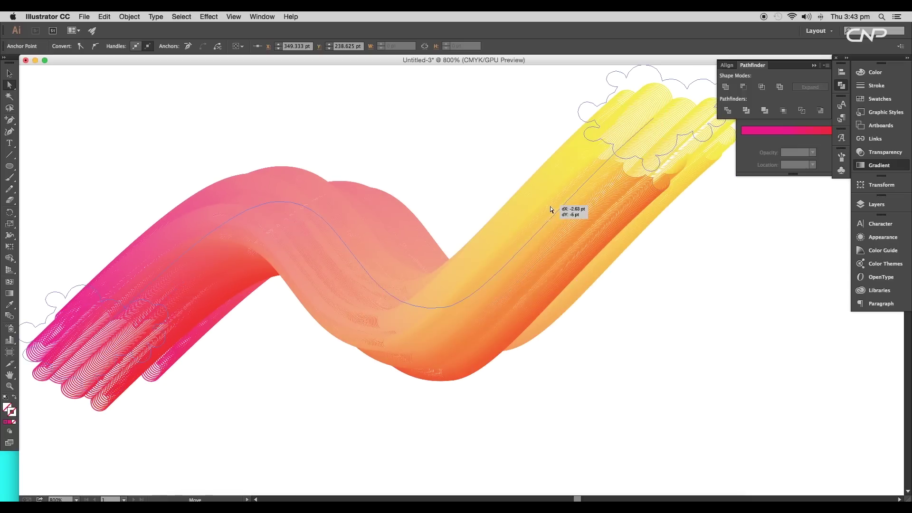
scroll(646, 125, "down", 2)
left_click_drag(646, 125, 645, 155)
left_click_drag(560, 232, 527, 183)
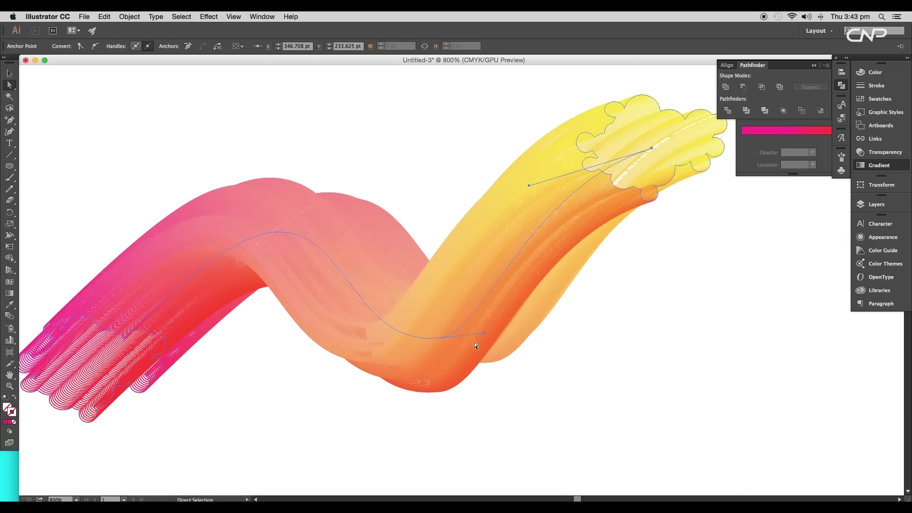
left_click_drag(441, 339, 499, 339)
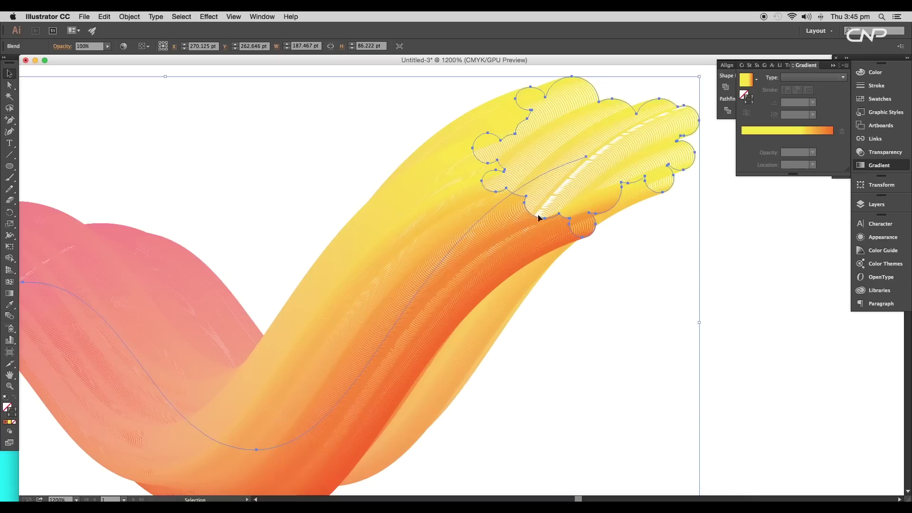
Step: Rotate the yellow and pink end shapes and lengthen the top anchor's left handle
mouse_move(700, 240)
left_mouse_down()
mouse_move(661, 271)
mouse_move(630, 323)
left_mouse_up()
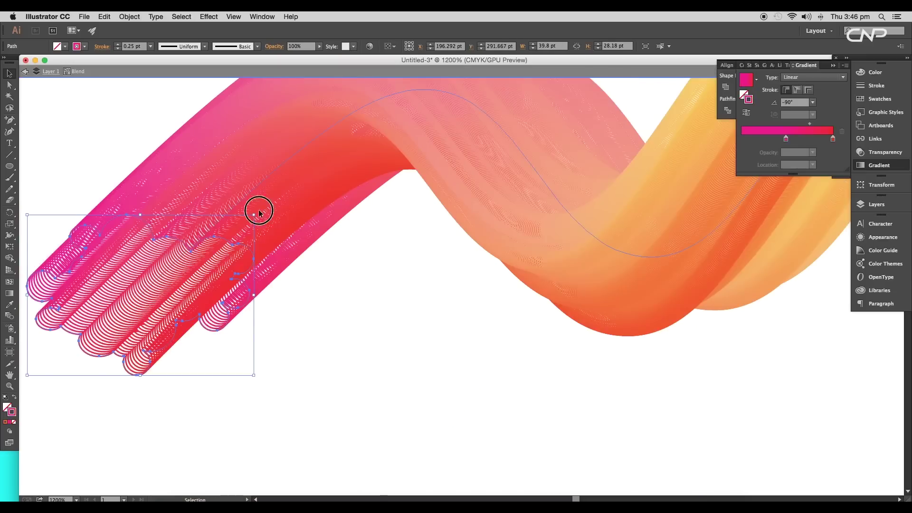
left_click_drag(259, 211, 295, 247)
scroll(464, 270, "down", 3)
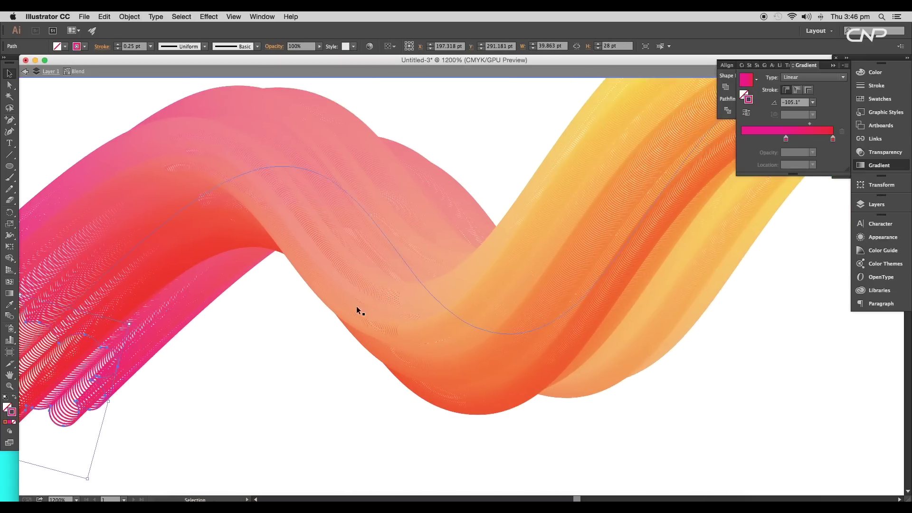
key("a")
left_click(381, 258)
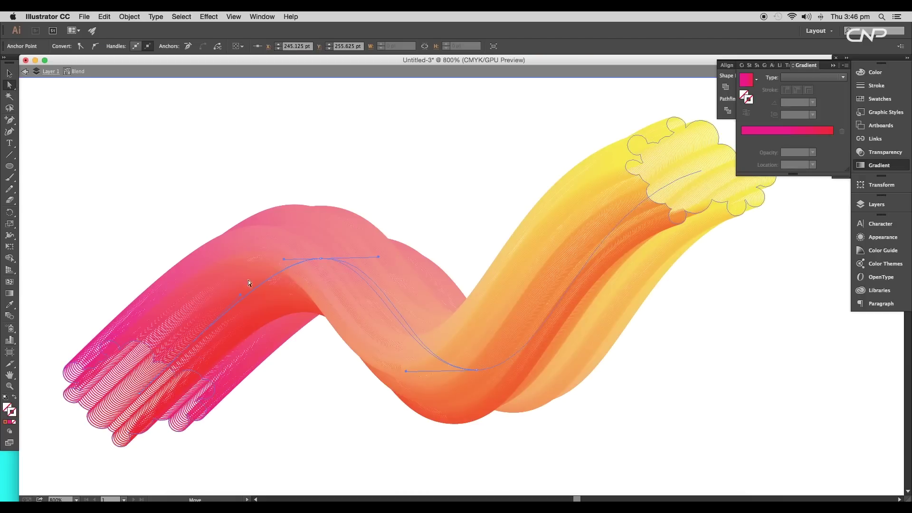
left_click_drag(284, 259, 265, 259)
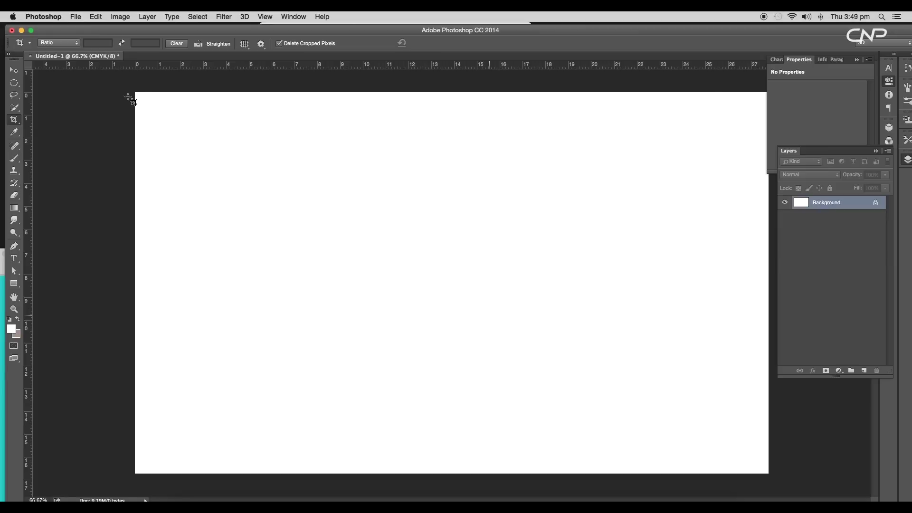
Step: Paste the ribbon as a smart object and scale it beyond the canvas edges
key("super+v")
left_click_drag(580, 102, 702, 57)
key("Return")
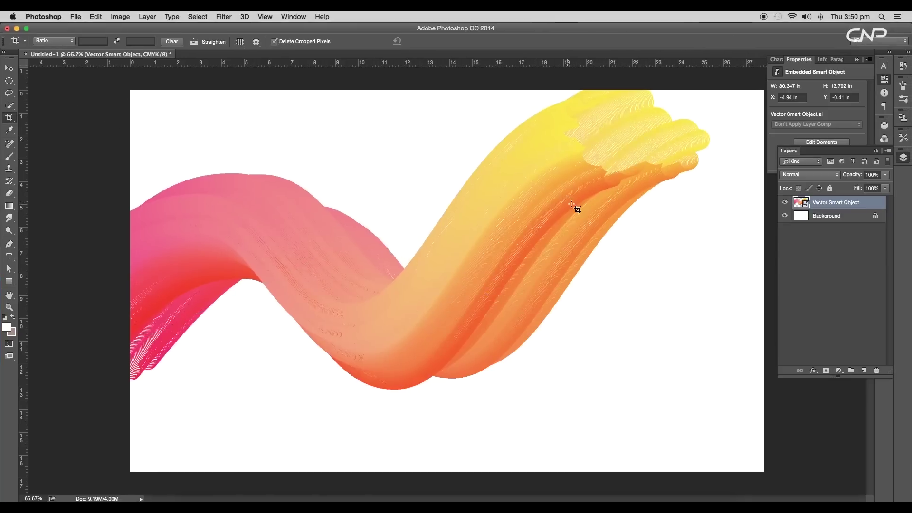
key("super+minus")
key("super+t")
mouse_move(677, 165)
left_mouse_down()
mouse_move(706, 148)
mouse_move(717, 121)
left_mouse_up()
key("Return")
key("super+0")
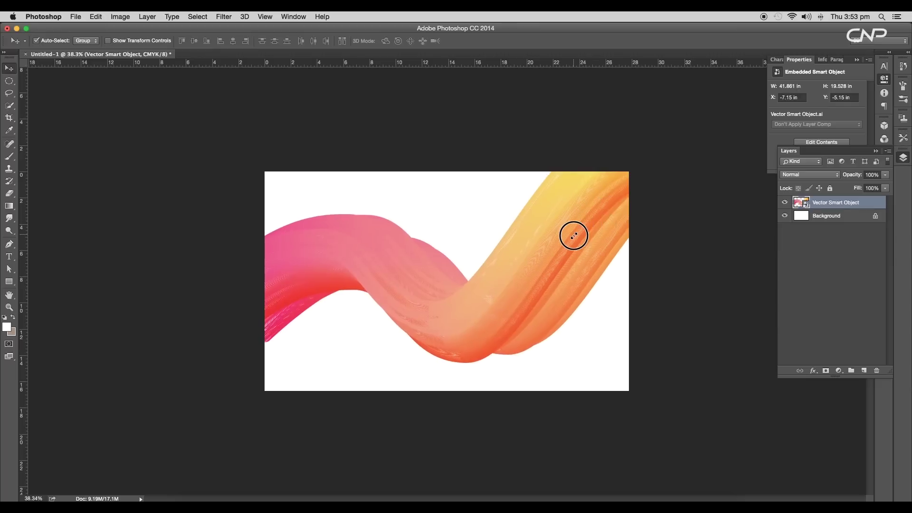
left_click_drag(573, 235, 573, 240)
Step: Add a Brightness/Contrast adjustment with slightly lowered brightness, plus a new empty layer
left_click(839, 371)
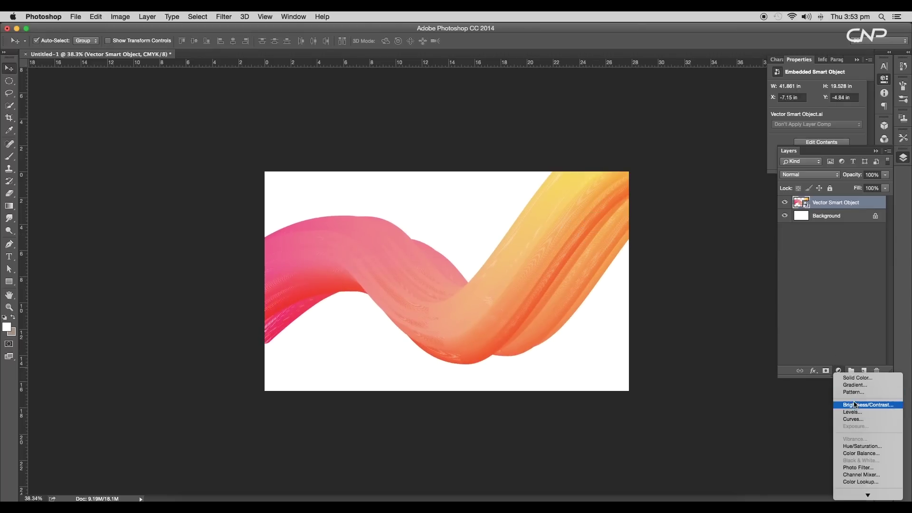
left_click(853, 404)
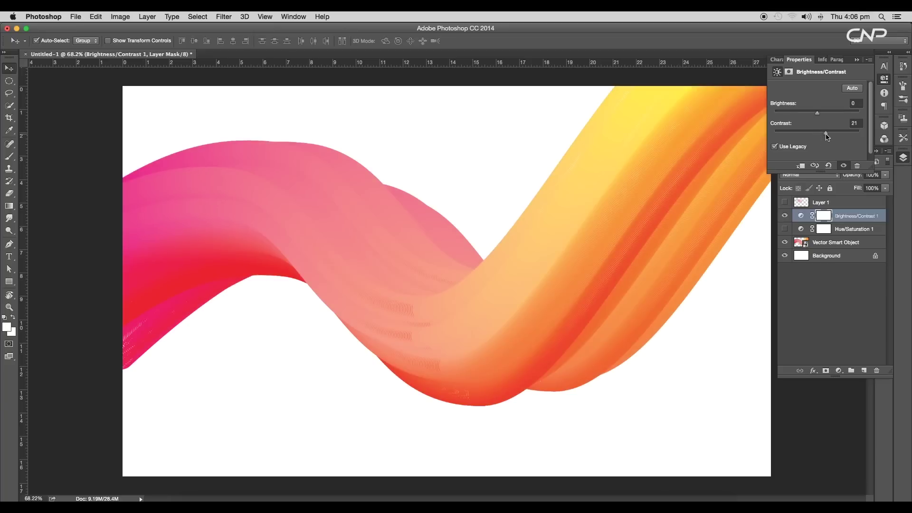
left_click_drag(819, 119, 817, 115)
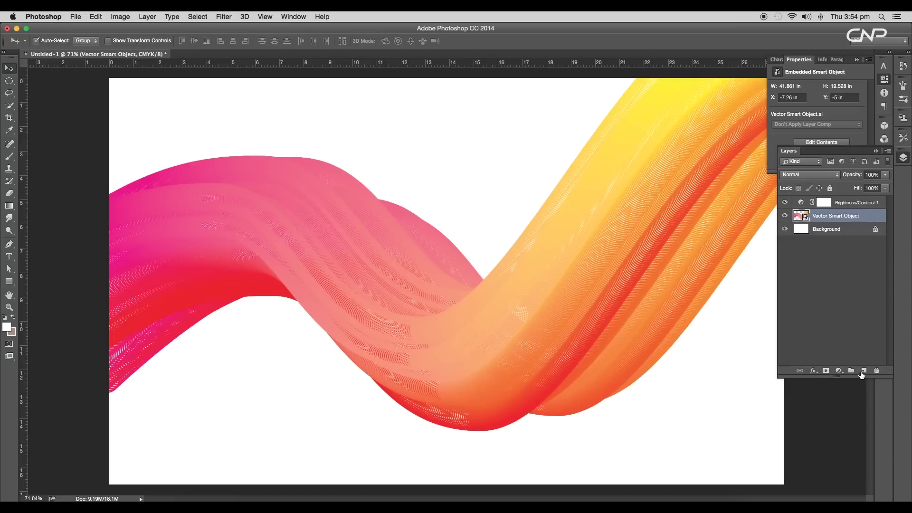
left_click(861, 372)
Step: Move the new layer to the top and set its blend mode to Color Dodge
left_click_drag(834, 215, 840, 195)
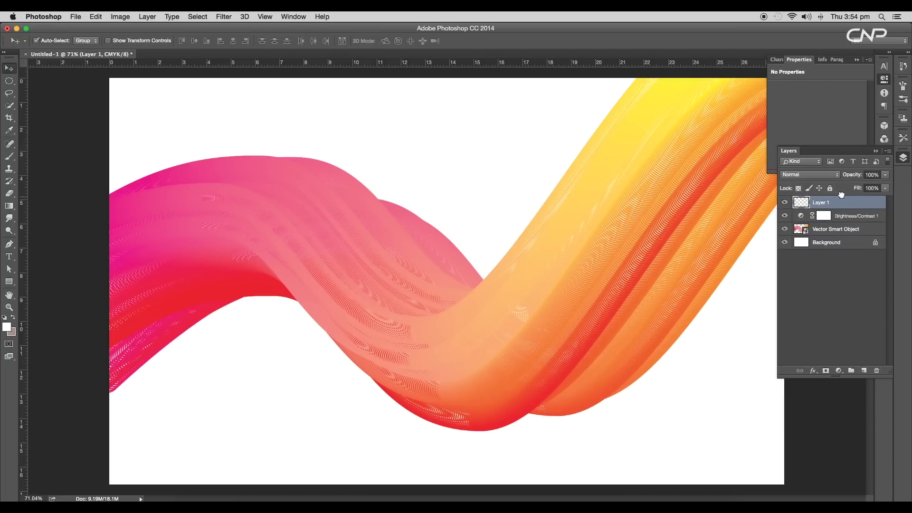
left_click(825, 175)
left_click(808, 250)
key("x")
key("b")
scroll(499, 312, "up", 1, "alt")
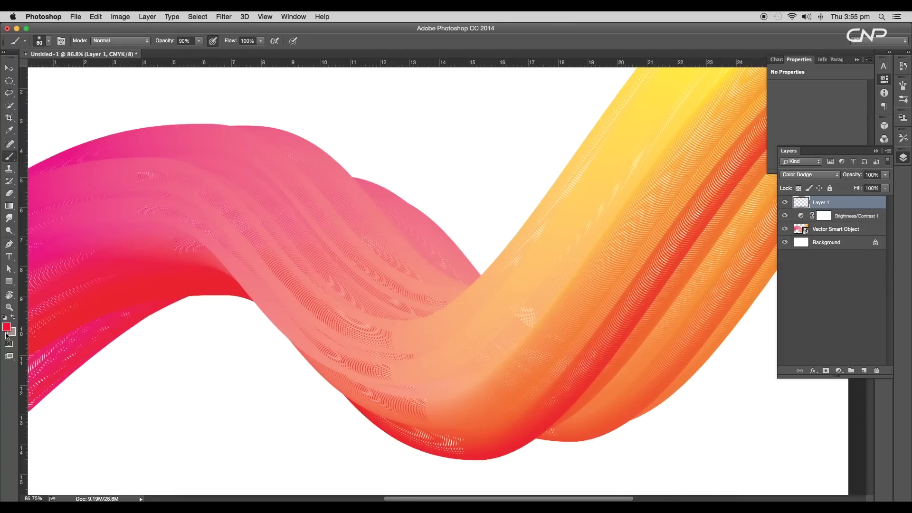
Step: Sample the ribbon's pink, paint two lighter streaks along it, then choose yellow
key("i")
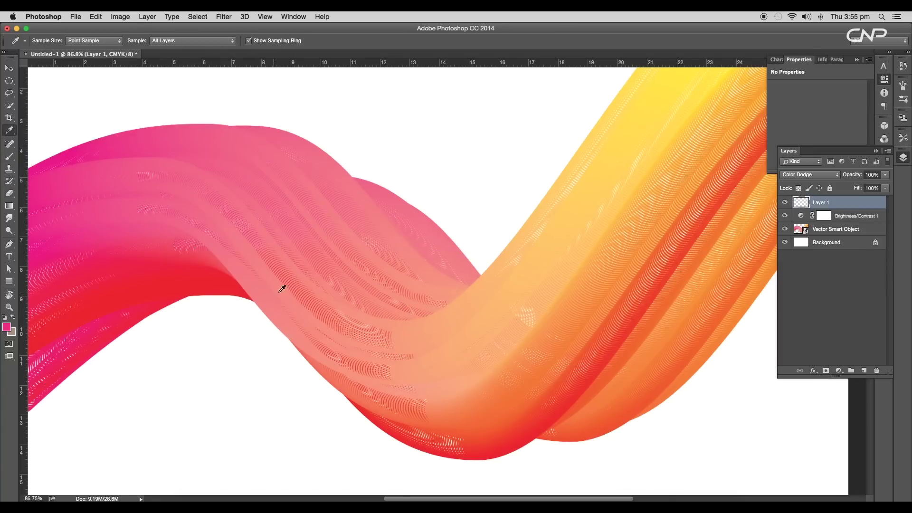
key("b")
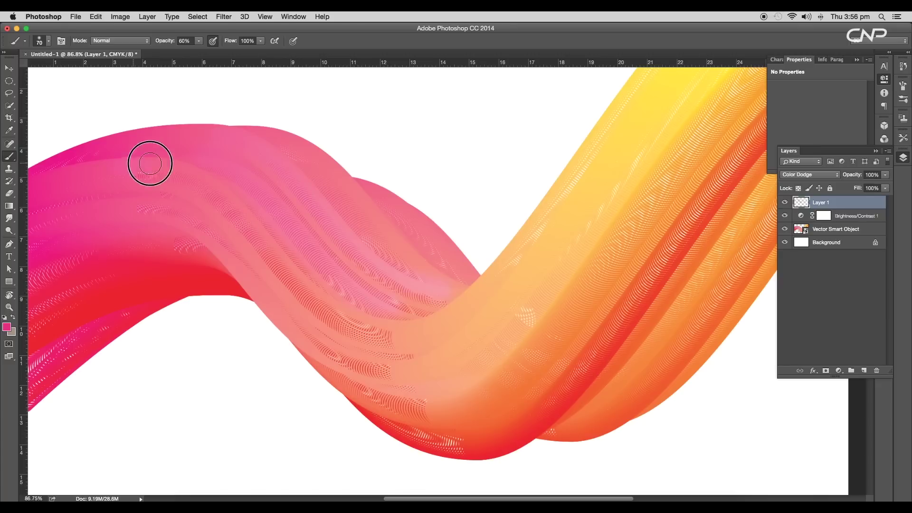
left_click_drag(150, 164, 391, 325)
left_click_drag(133, 190, 418, 344)
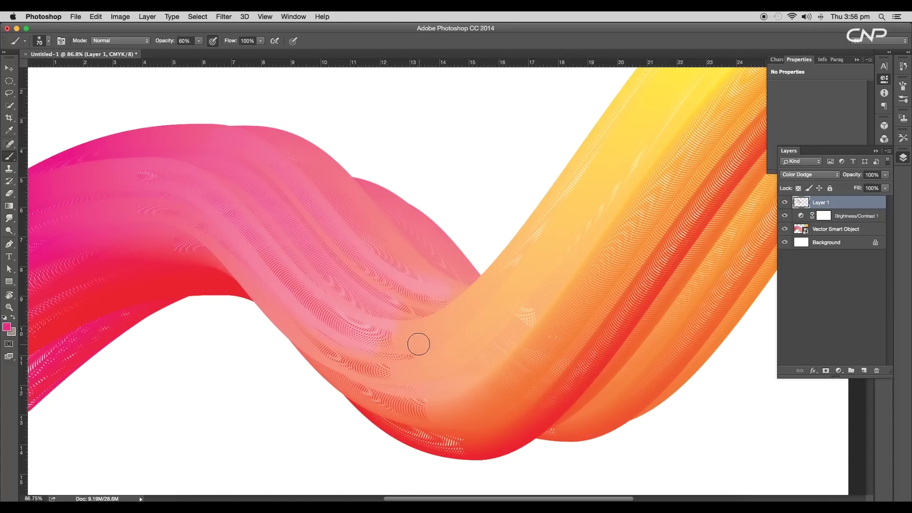
key("e")
key("b")
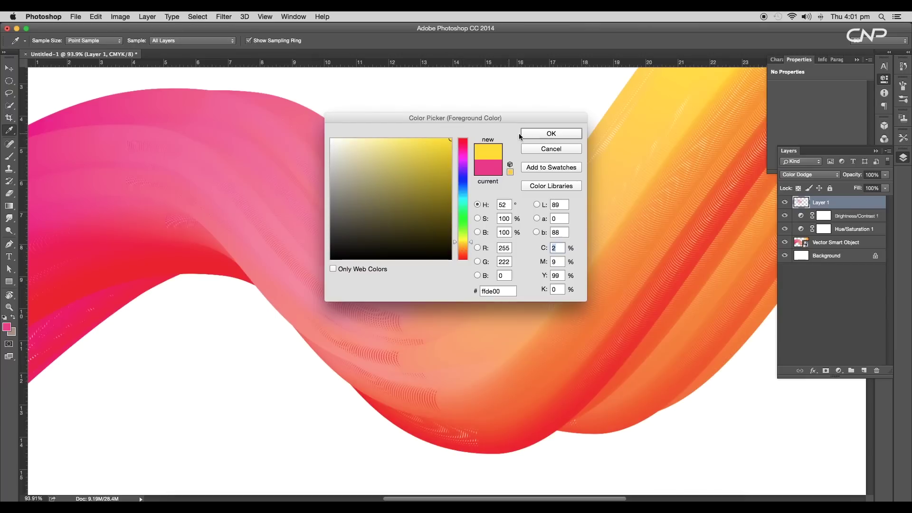
left_click(545, 134)
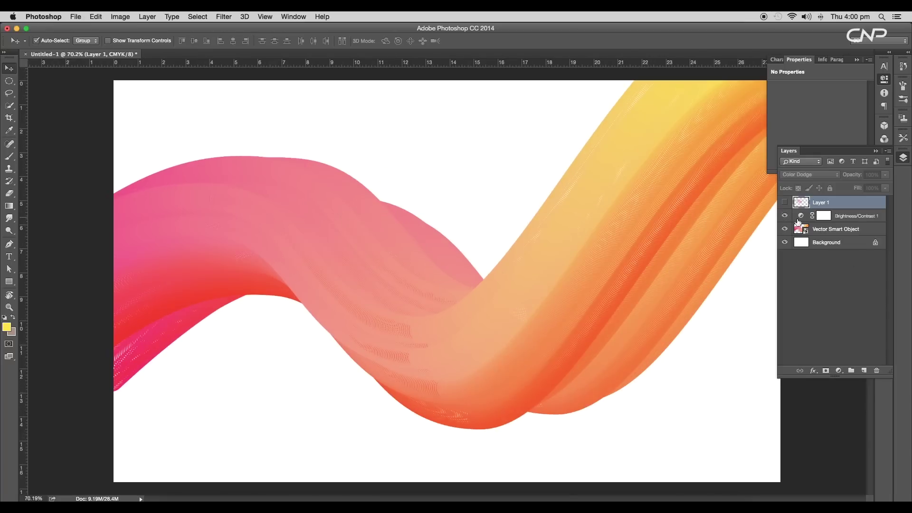
Step: Add a Hue/Saturation adjustment above the ribbon with boosted saturation
left_click(824, 229)
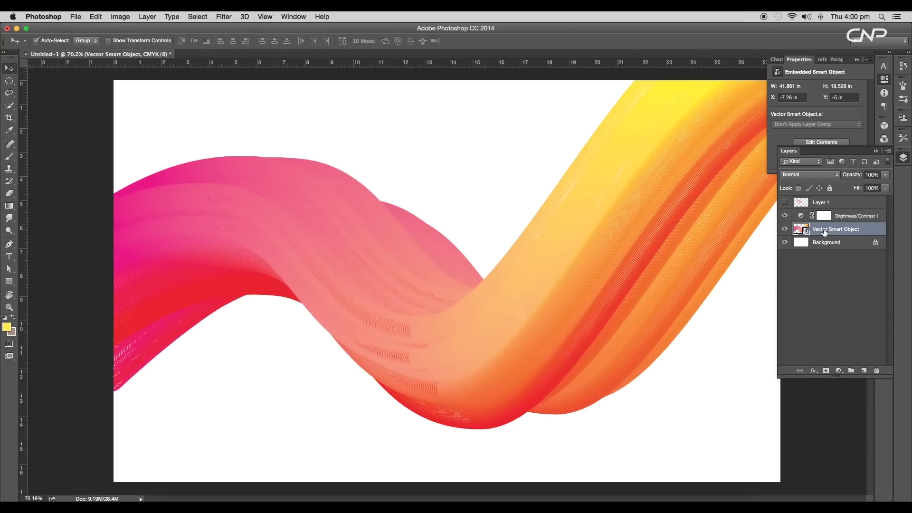
left_click(838, 371)
left_click(854, 443)
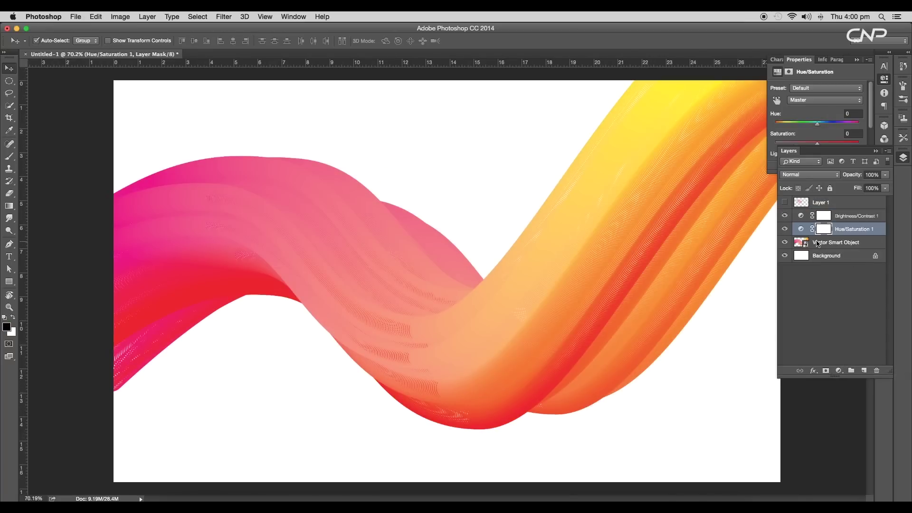
mouse_move(825, 143)
left_mouse_down()
mouse_move(848, 147)
mouse_move(816, 125)
left_mouse_up()
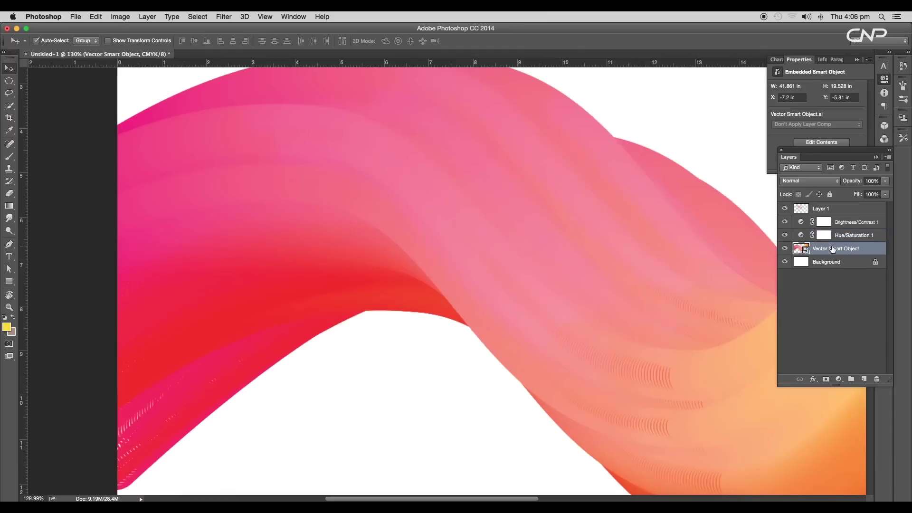
Step: Try a brightening Curves adjustment, then delete it
left_click(838, 379)
left_click(852, 428)
mouse_move(824, 135)
left_mouse_down()
mouse_move(824, 149)
mouse_move(829, 132)
left_mouse_up()
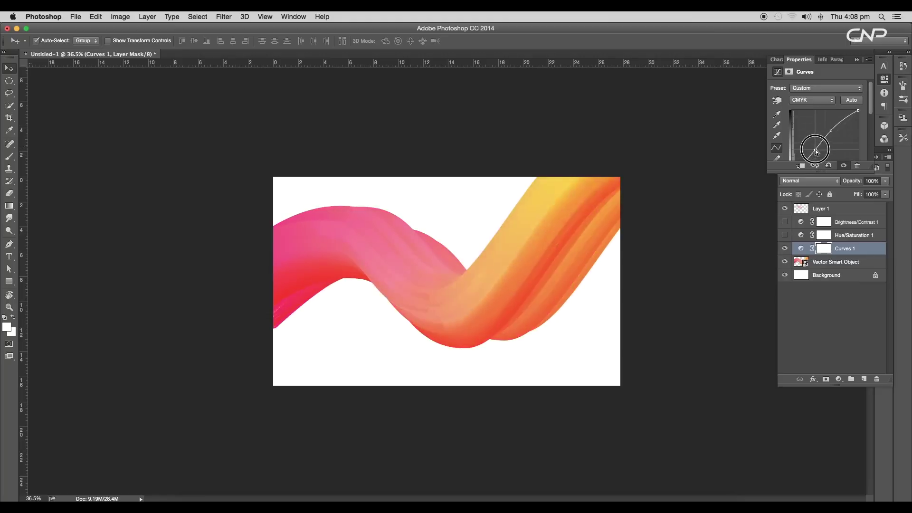
left_click_drag(784, 222, 784, 235)
scroll(427, 278, "up", 5)
scroll(671, 223, "down", 2)
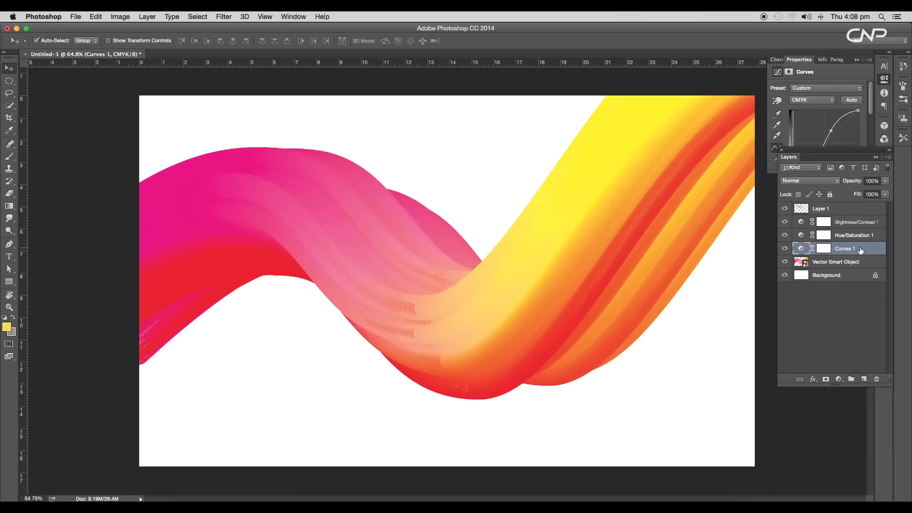
key("Delete")
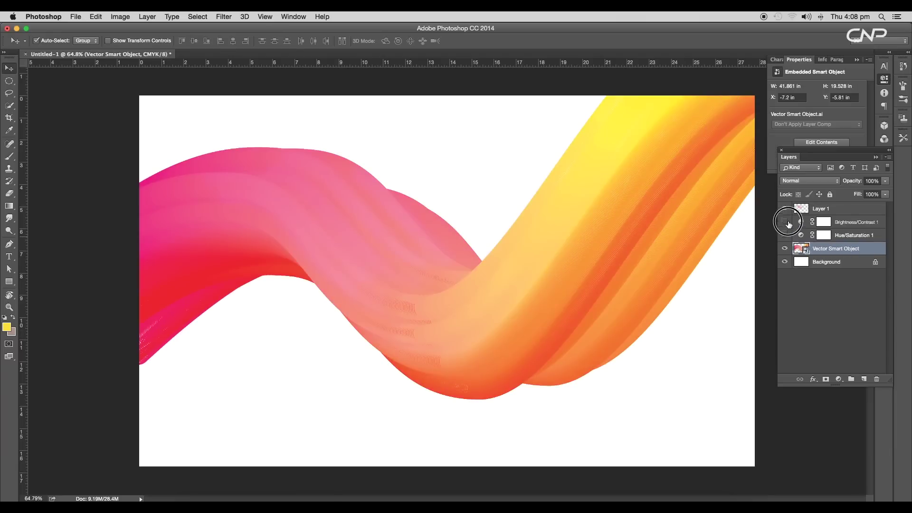
Step: Toggle the saturation adjustment to compare, then convert the ribbon layer to a smart object
left_click(785, 235)
scroll(471, 274, "down", 3)
left_click(869, 254)
right_click(869, 254)
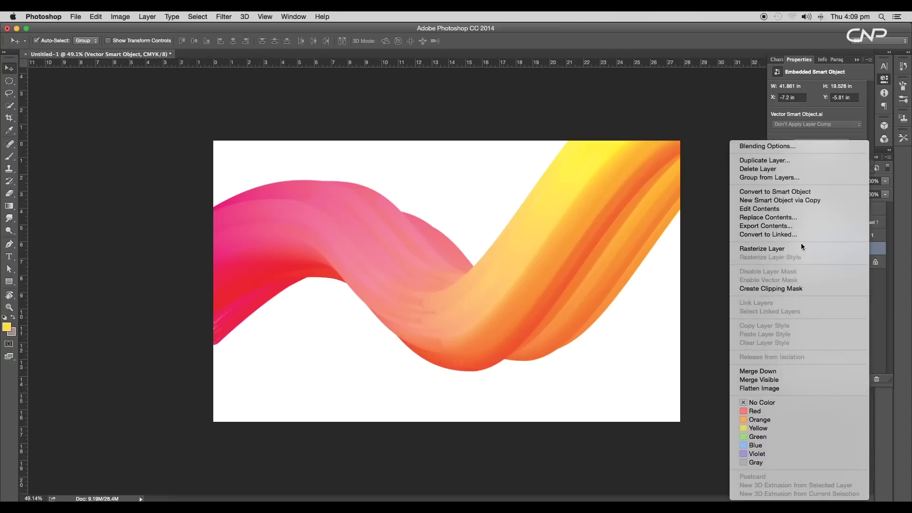
left_click(775, 191)
Step: Warp the ribbon to pull its lower-left end down, then reposition it
key("ctrl+t")
right_click(345, 285)
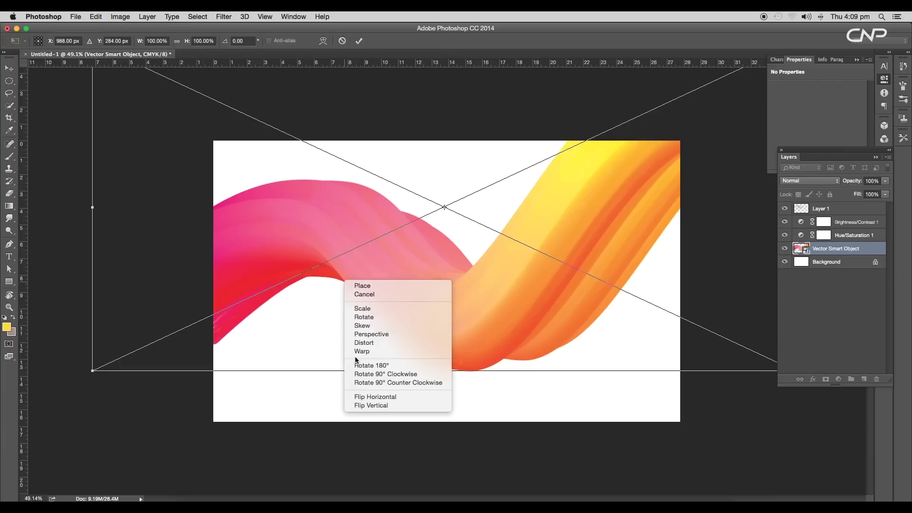
left_click(361, 349)
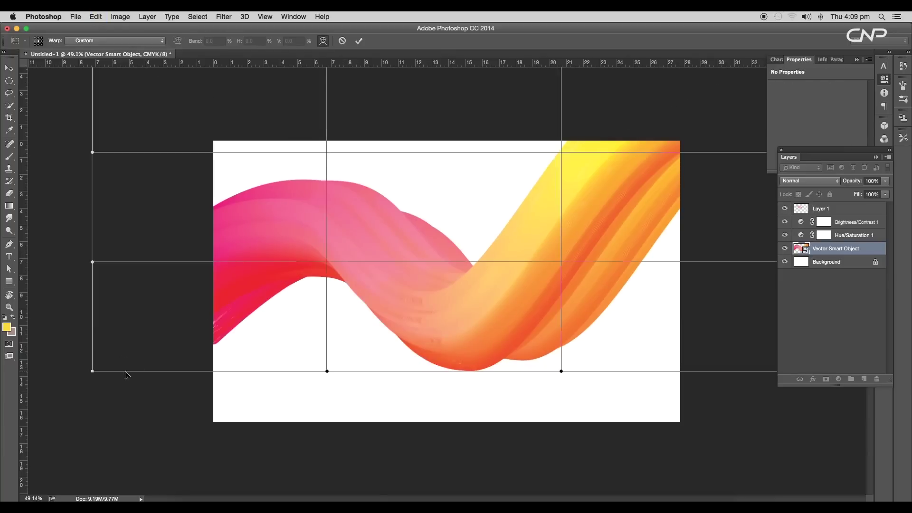
left_click_drag(92, 370, 90, 422)
left_click_drag(299, 154, 517, 254)
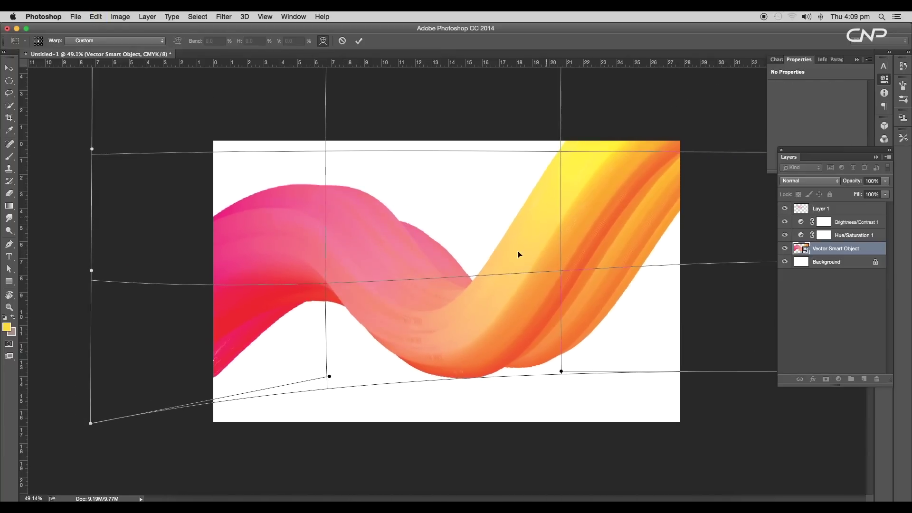
mouse_move(503, 316)
left_mouse_down()
mouse_move(434, 290)
mouse_move(617, 261)
mouse_move(520, 266)
mouse_move(698, 154)
mouse_move(610, 266)
left_mouse_up()
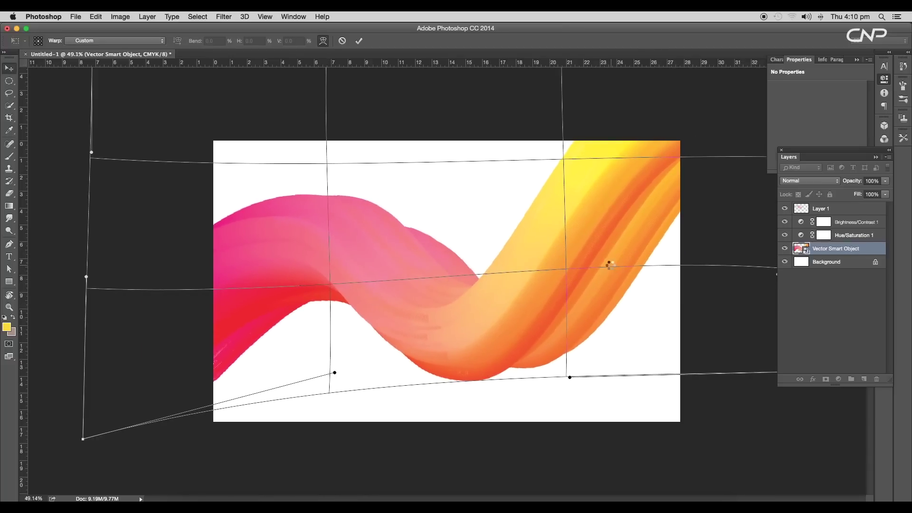
key("Return")
scroll(580, 282, "down", 5)
scroll(509, 285, "up", 5)
left_click_drag(508, 285, 503, 273)
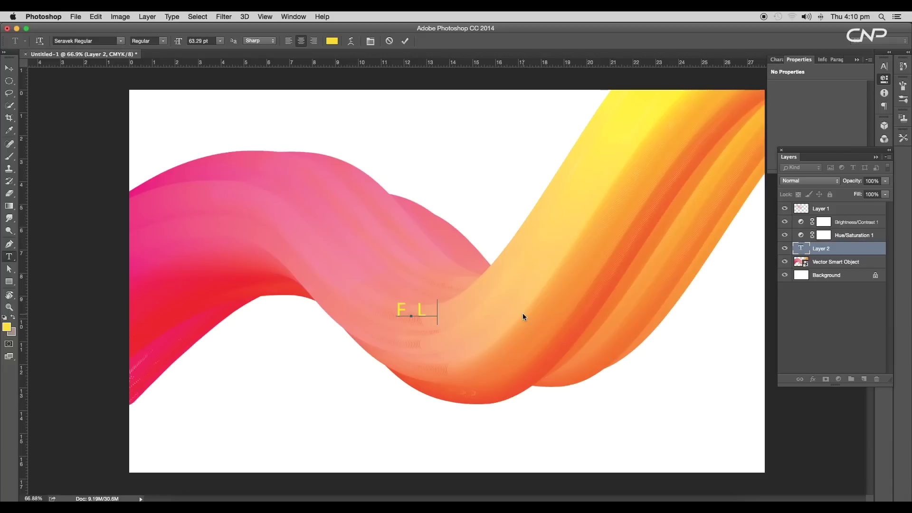
type("U")
type("ID")
Step: Commit the FLUID title and make its colour white
left_click(405, 40)
left_click(331, 41)
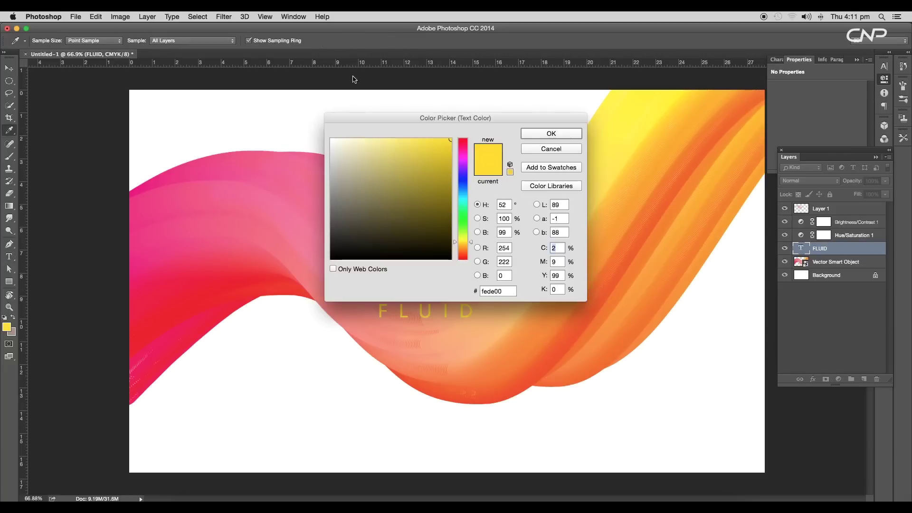
left_click_drag(339, 139, 324, 122)
key("Return")
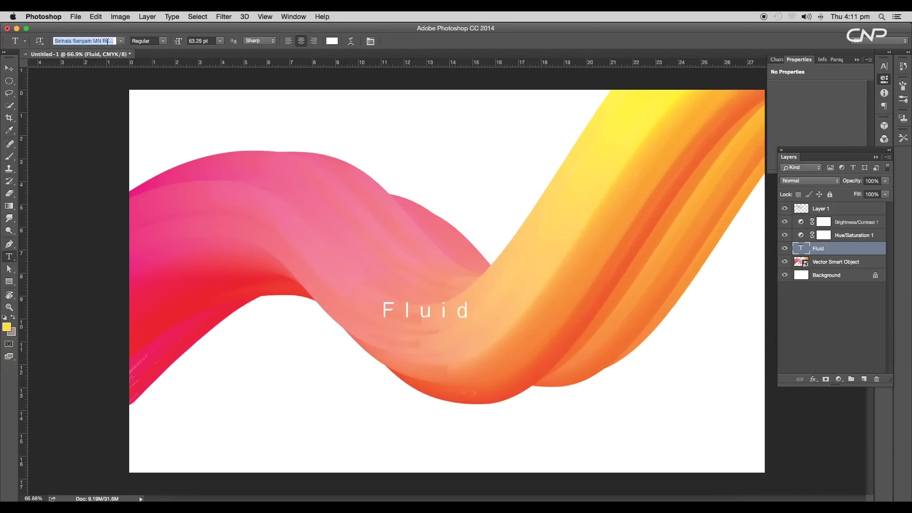
Step: Change the title font to Levenim MT and raise the title slightly
key("Down")
key("Down")
key("Down")
key("Down")
key("Down")
key("Down")
key("Down")
key("Down")
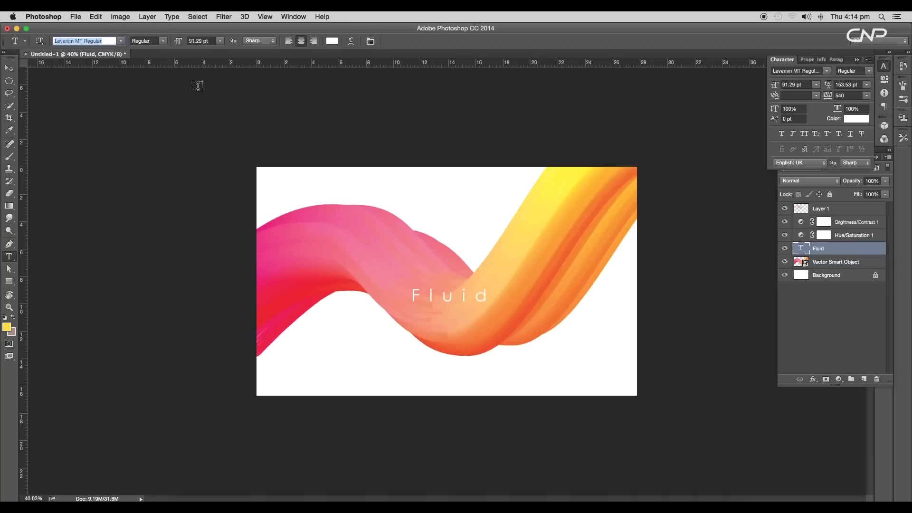
key("v")
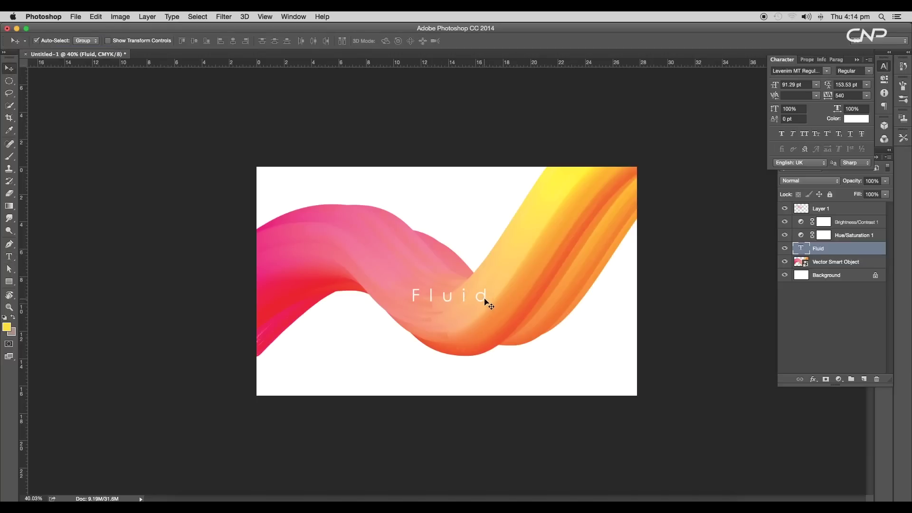
mouse_move(485, 303)
left_mouse_down()
mouse_move(486, 287)
mouse_move(473, 287)
left_mouse_up()
scroll(503, 287, "down", 3)
scroll(474, 288, "down", 2)
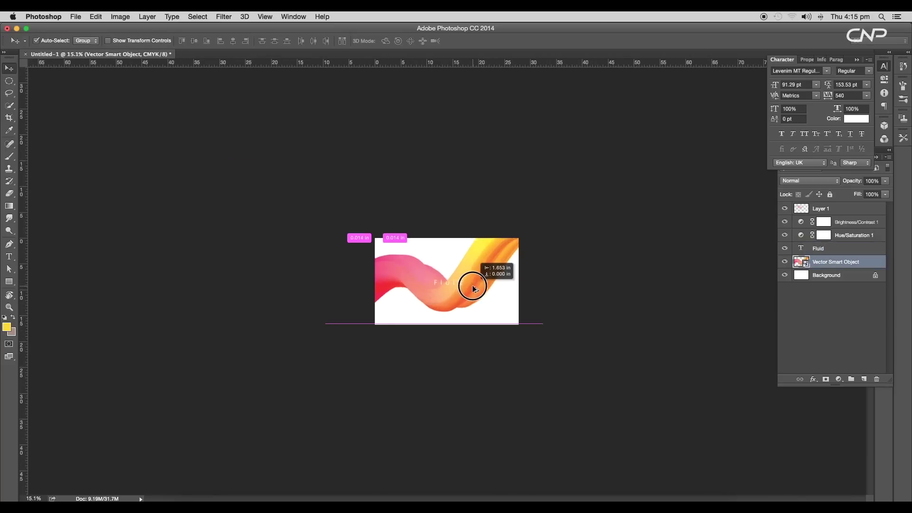
scroll(484, 289, "down", 2)
scroll(485, 291, "up", 4)
Step: Adjust the title colour, then give the ribbon saturation +11, brightness -3 and contrast 21
left_click(480, 288)
left_click_drag(465, 178, 466, 161)
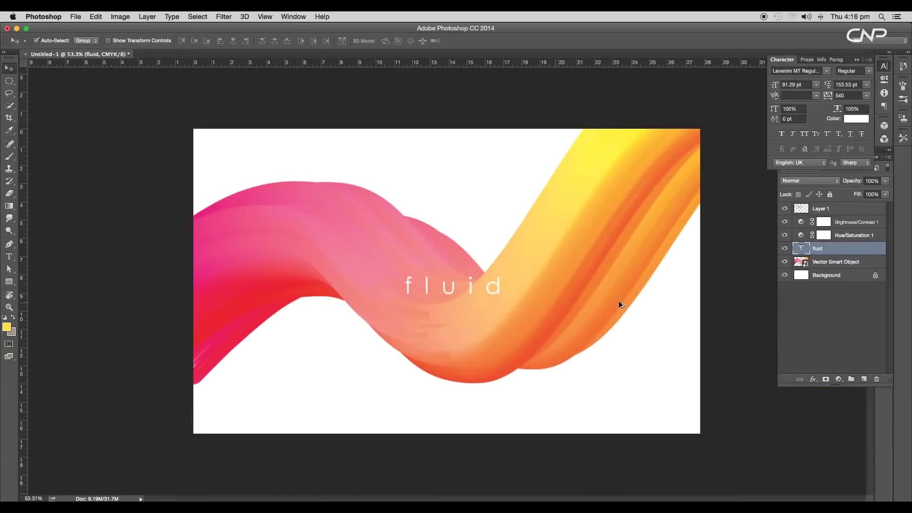
left_click(853, 235)
left_click_drag(811, 142, 820, 145)
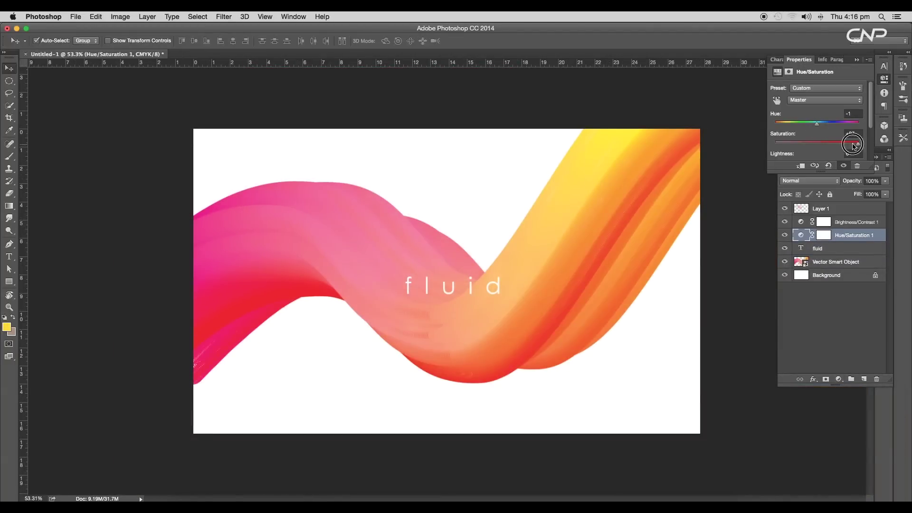
left_click(854, 221)
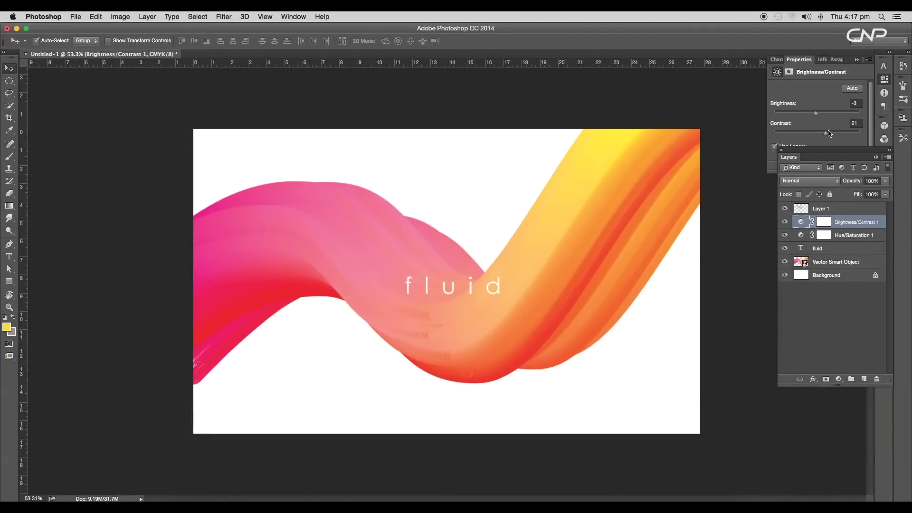